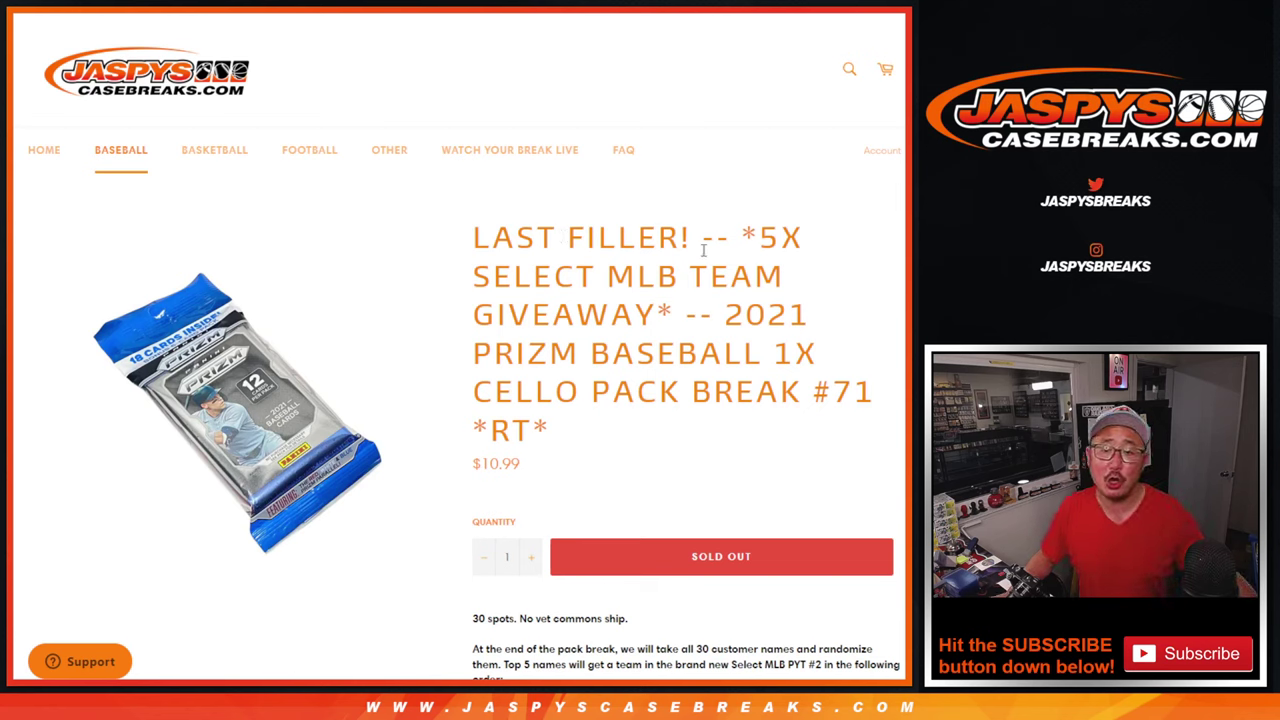
# Highlight '2021' and 'LAST FILLER' in the product title, then scroll down the page
pyautogui.doubleClick(733, 306)
pyautogui.click(740, 240)
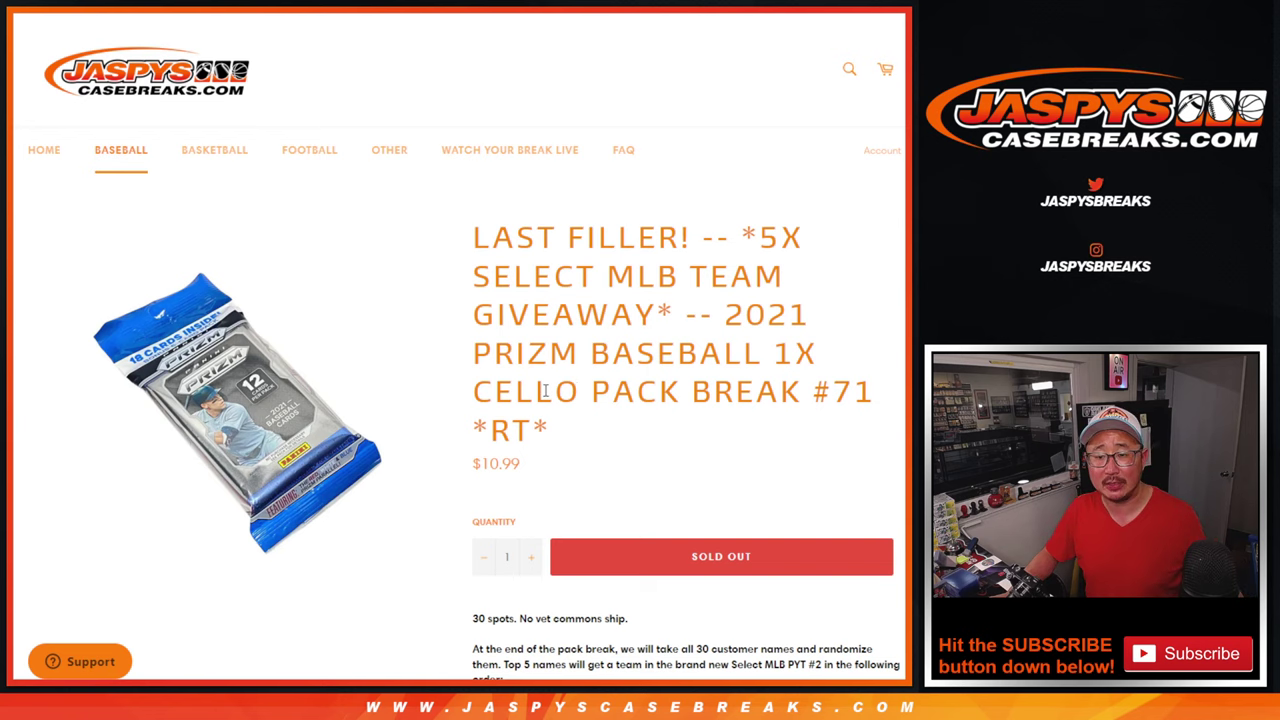
pyautogui.moveTo(684, 232); pyautogui.dragTo(496, 230)
pyautogui.click(496, 230)
pyautogui.scroll(-1, 661, 248)
pyautogui.scroll(-4, 718, 320)
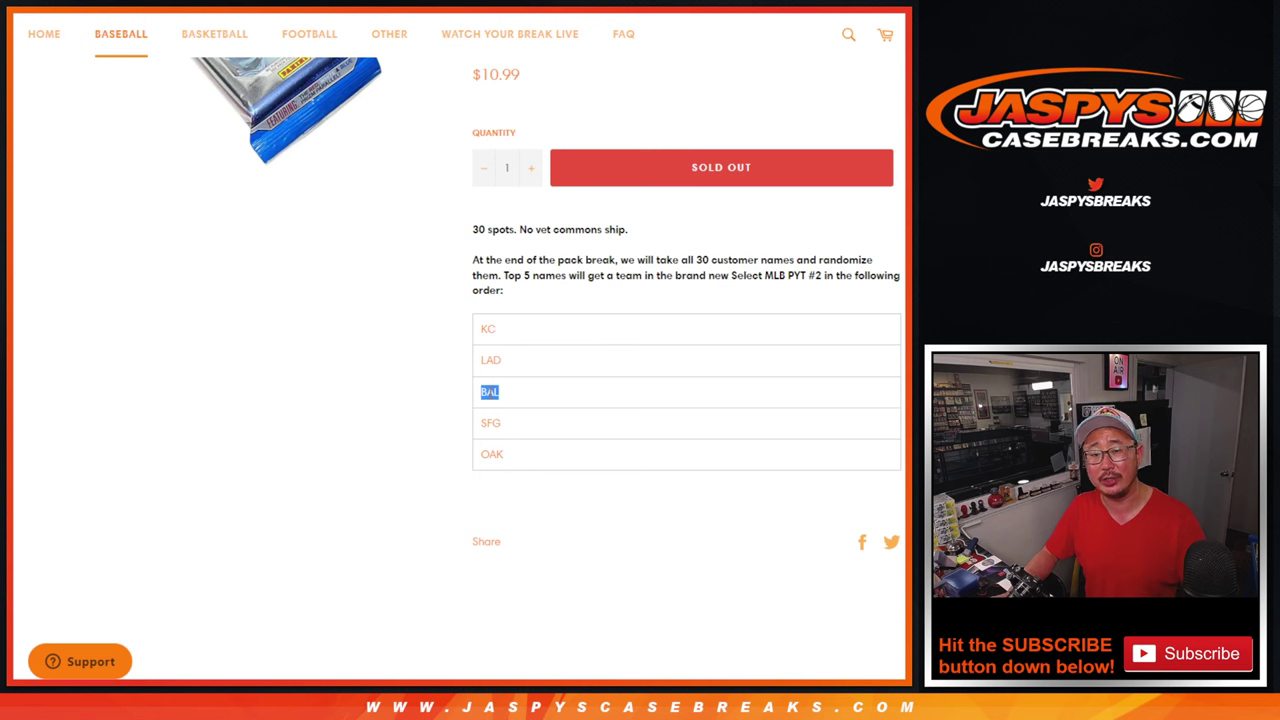
# Shuffle the 30 customer names in the List Randomizer eleven times
pyautogui.scroll(5, 694, 377)
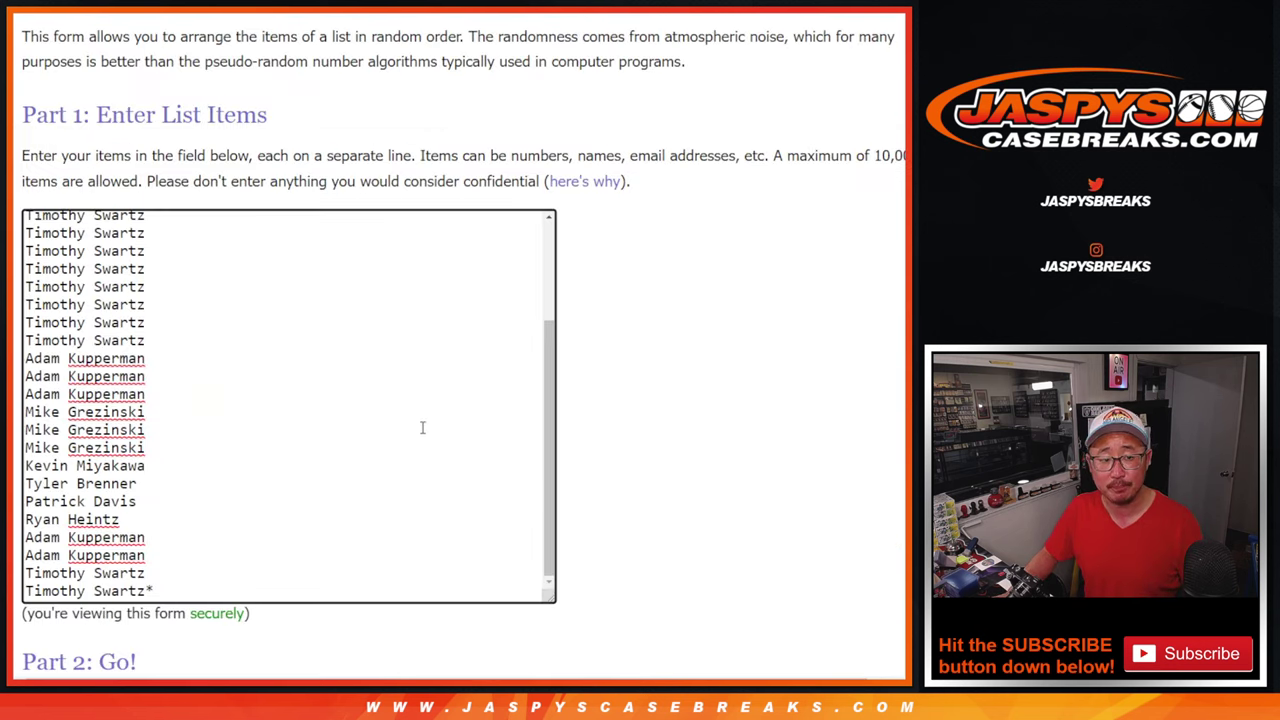
pyautogui.scroll(3, 422, 428)
pyautogui.scroll(-3, 409, 455)
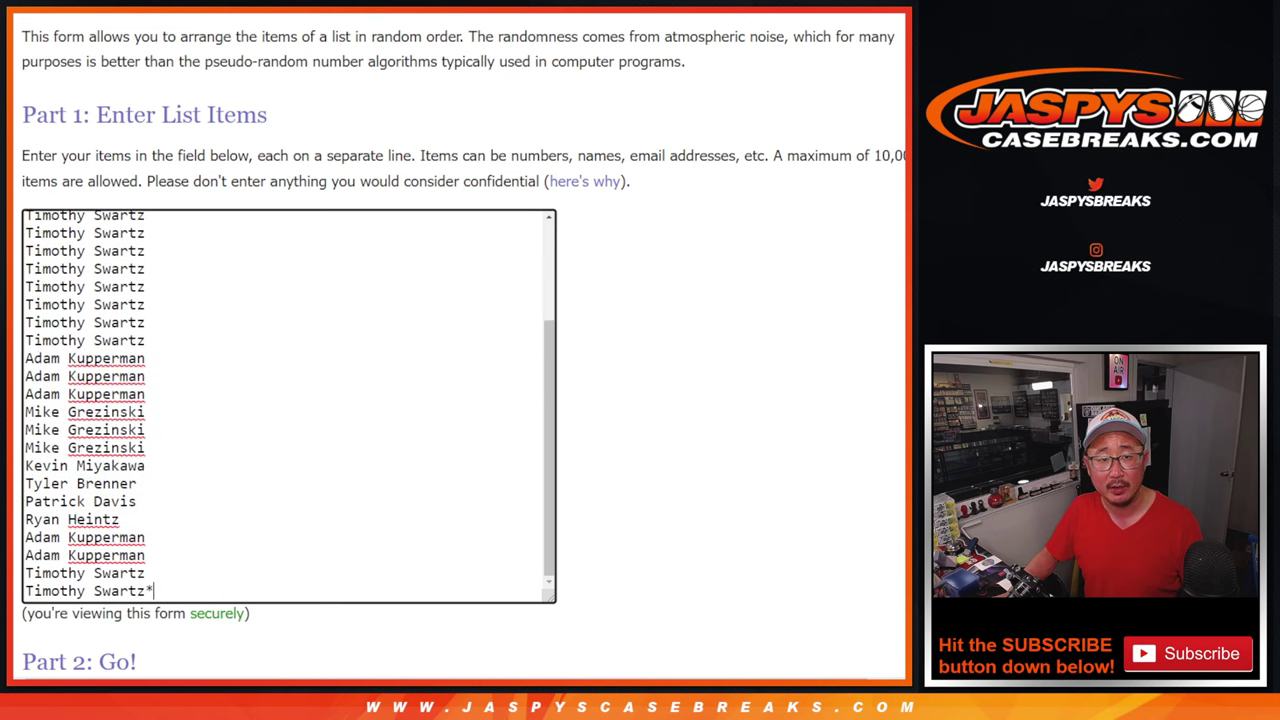
pyautogui.scroll(4, 360, 545)
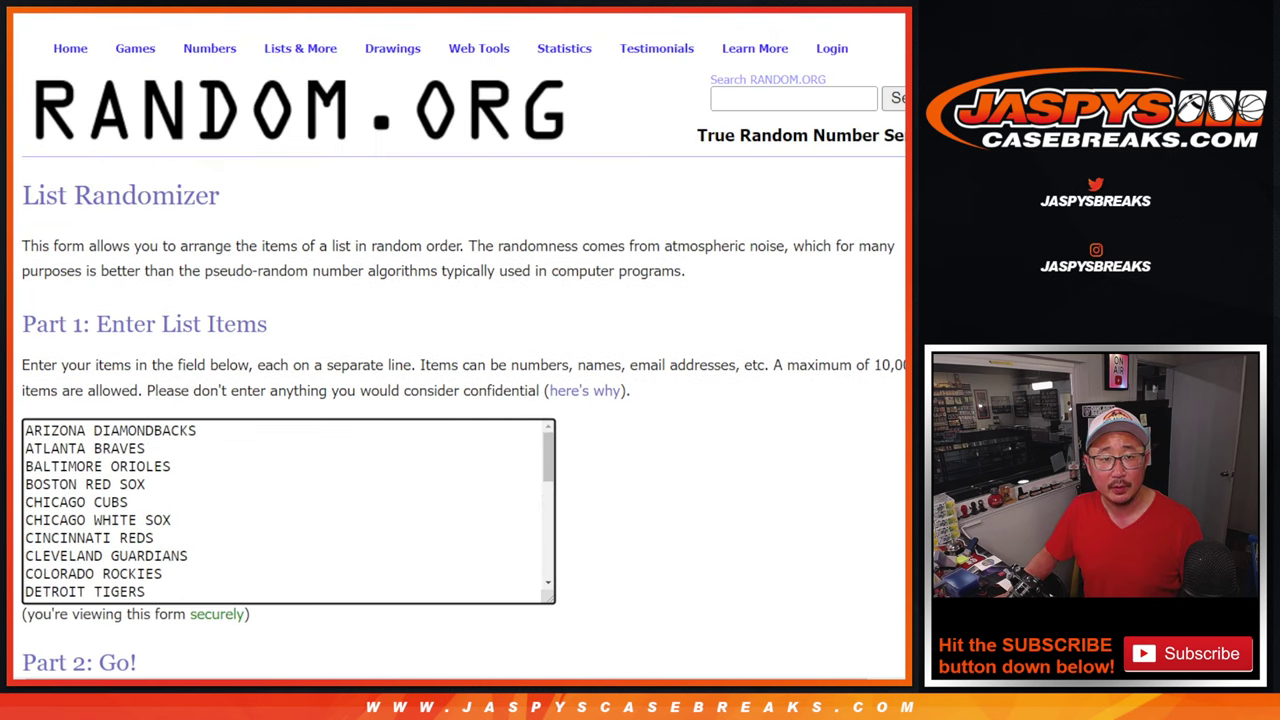
pyautogui.click(63, 359)
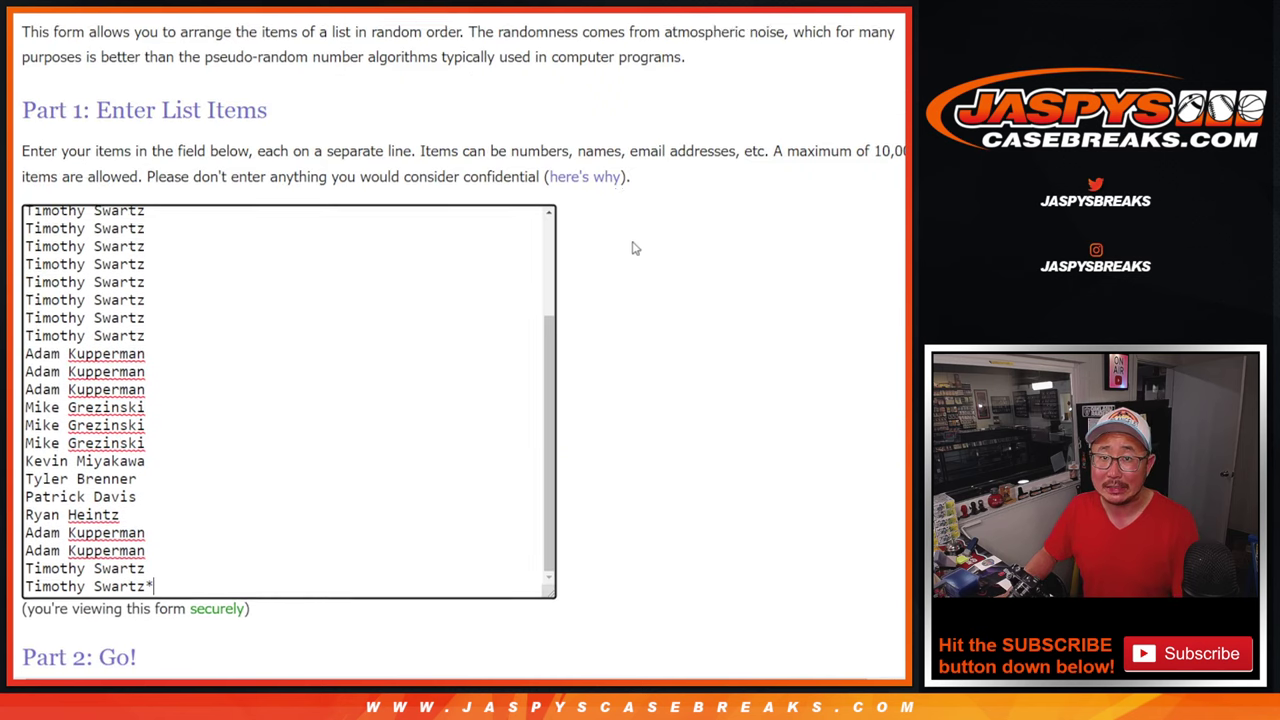
pyautogui.scroll(-2, 632, 250)
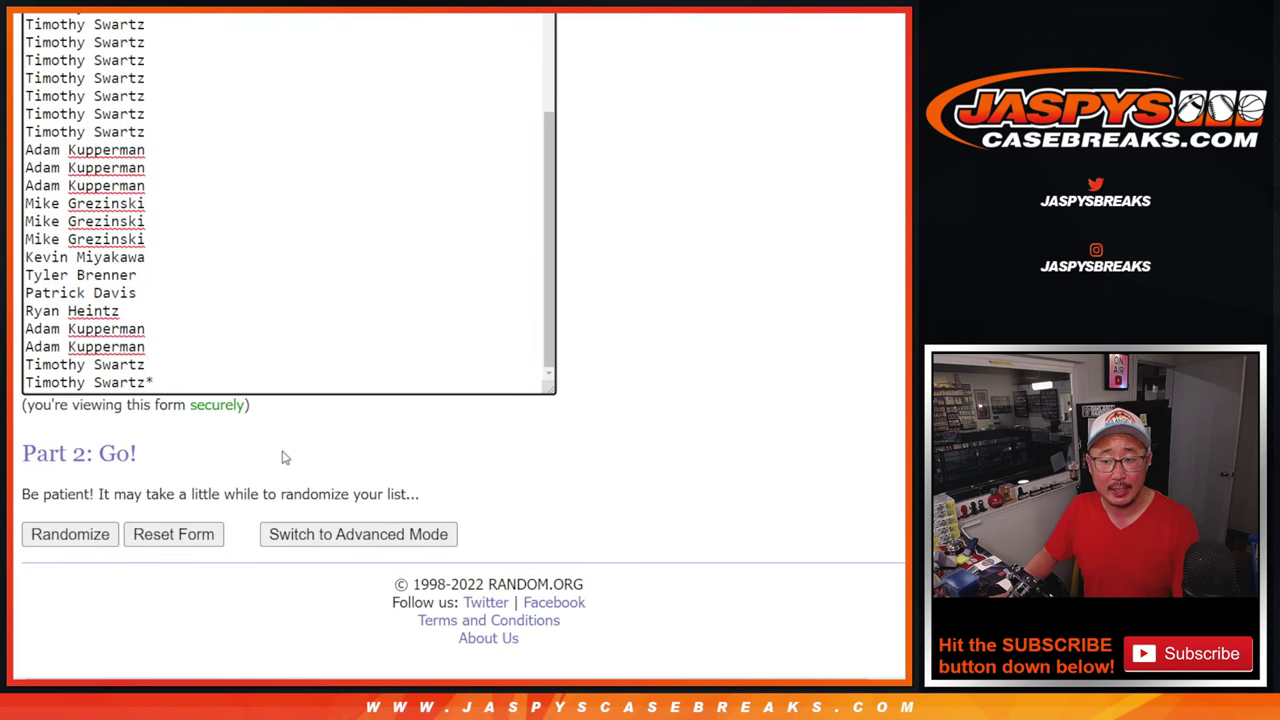
pyautogui.click(60, 536)
pyautogui.click(60, 536)
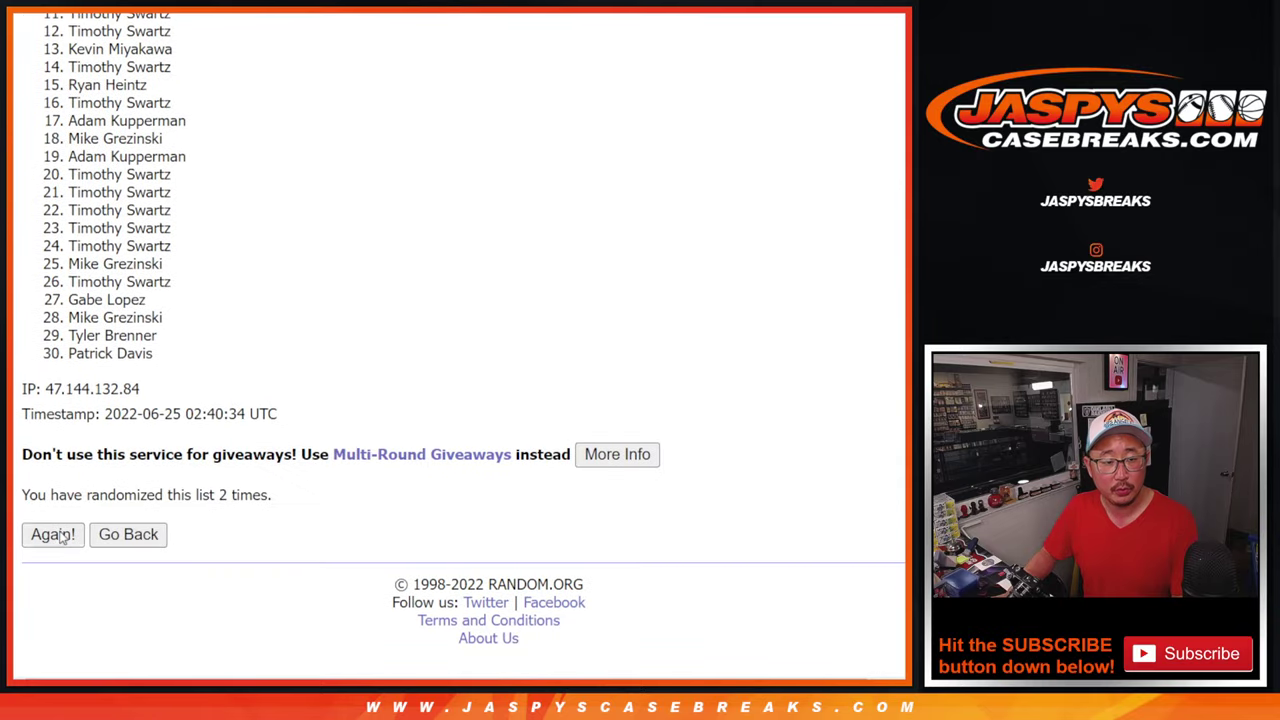
pyautogui.click(55, 538)
pyautogui.click(50, 539)
pyautogui.click(50, 539)
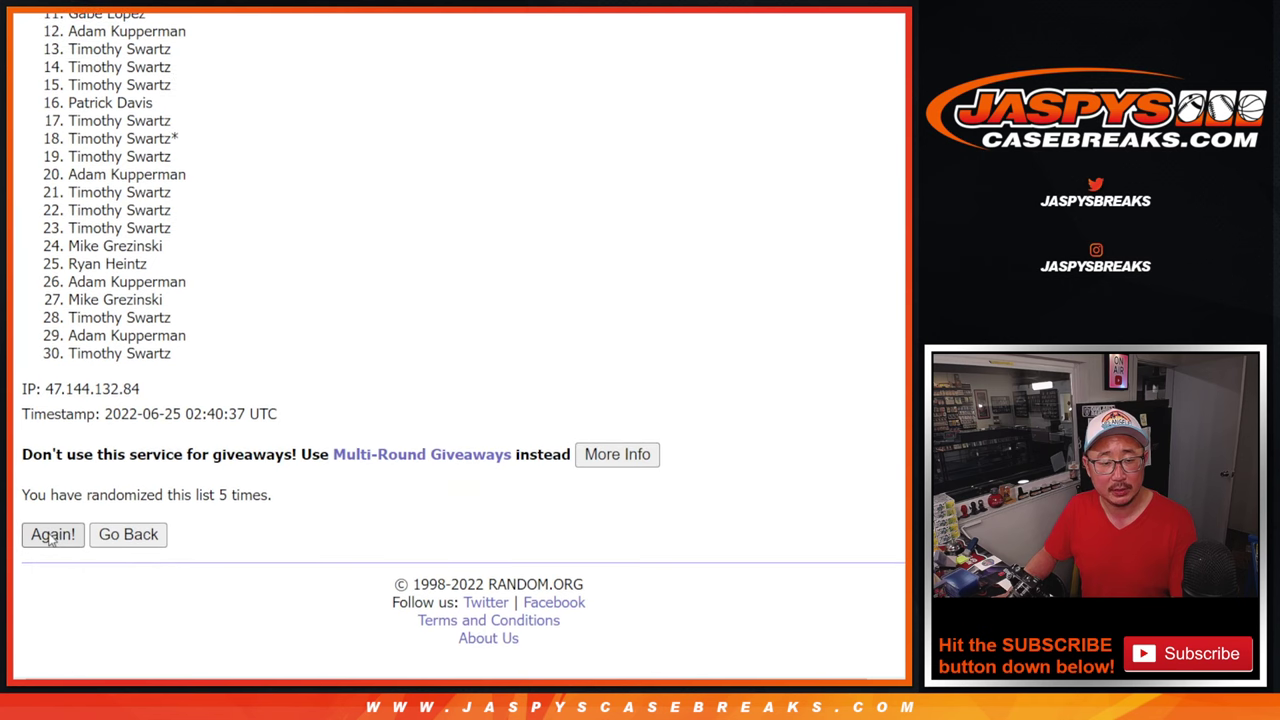
pyautogui.click(50, 539)
pyautogui.click(50, 539)
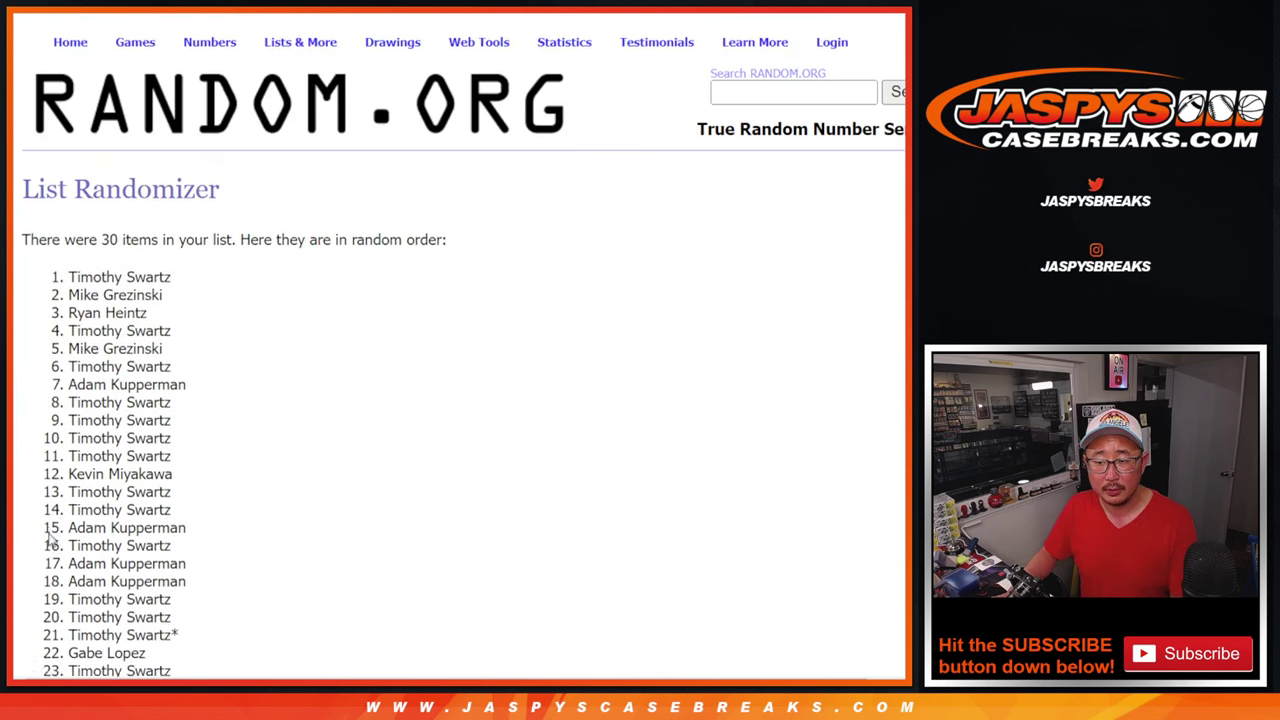
pyautogui.click(50, 539)
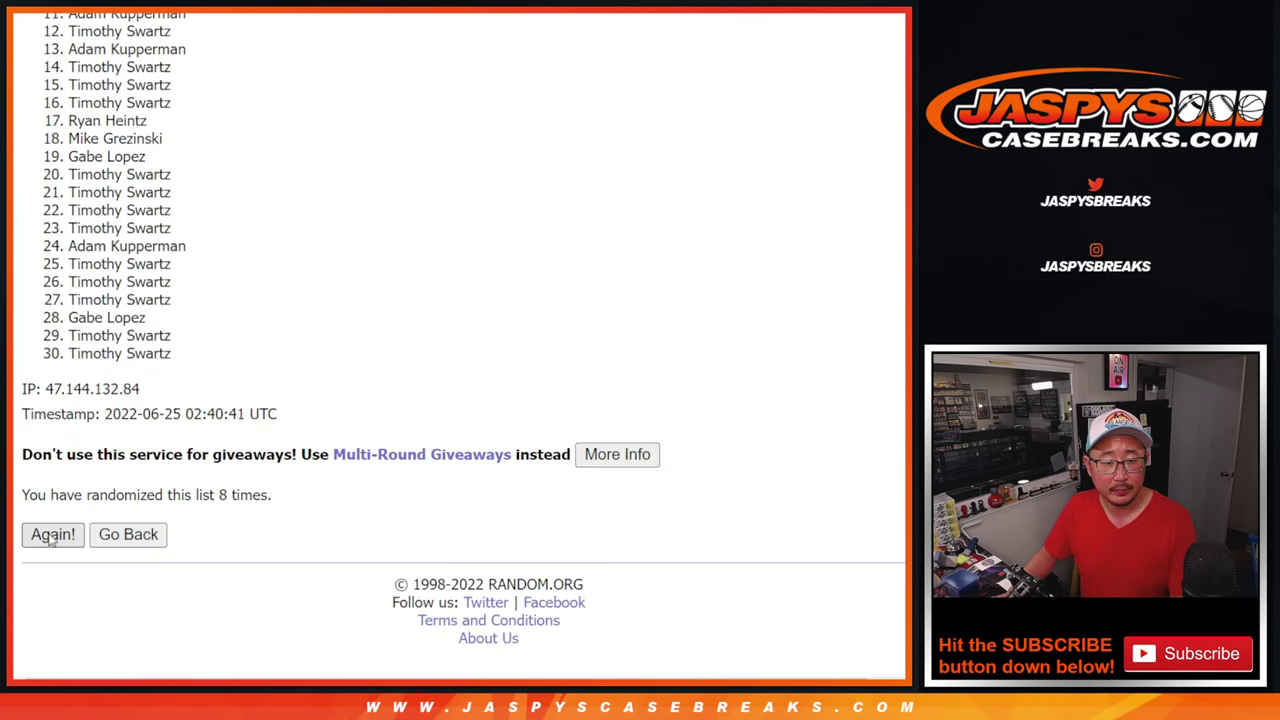
pyautogui.click(50, 539)
pyautogui.click(50, 539)
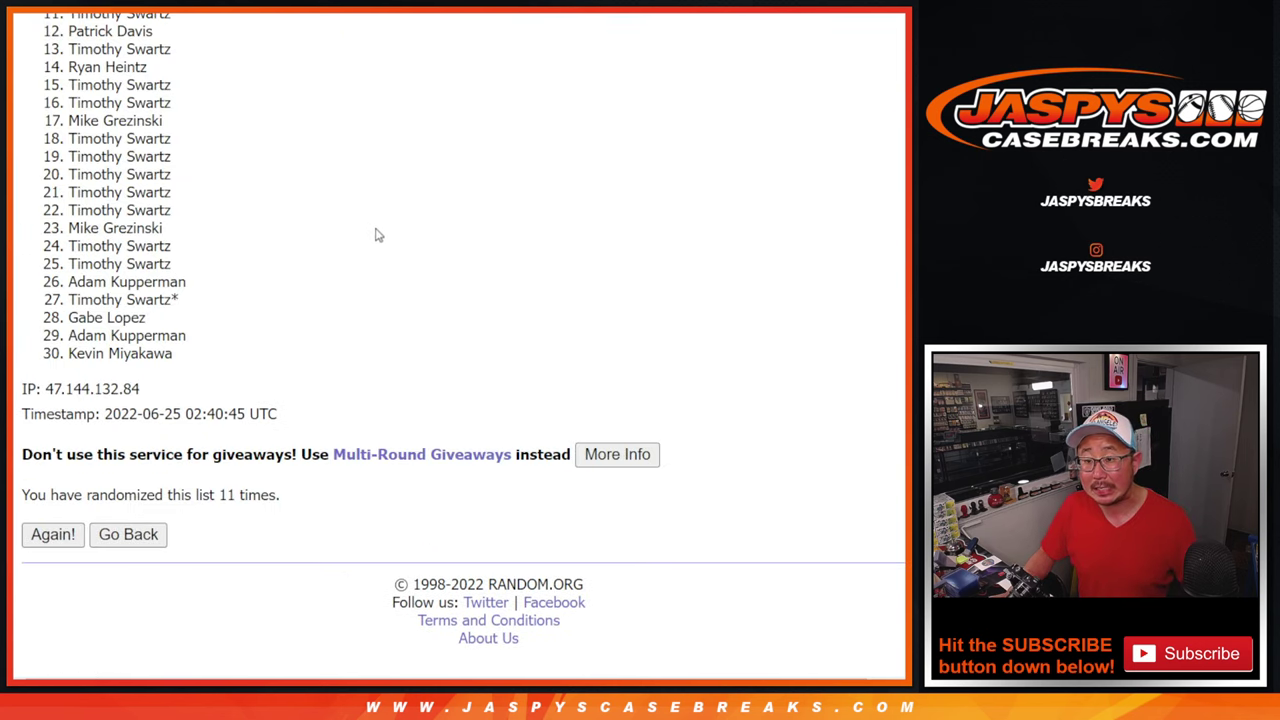
# Paste all 30 shuffled names into column A of the break spreadsheet
pyautogui.scroll(3, 291, 363)
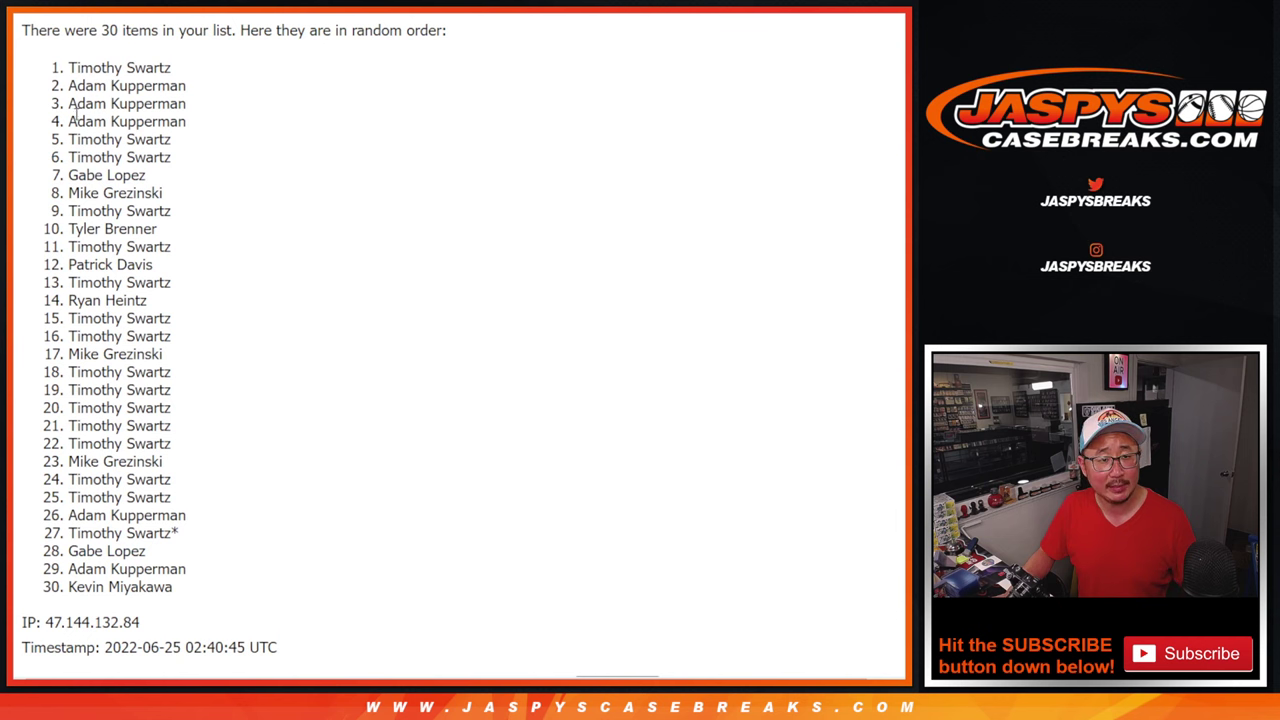
pyautogui.moveTo(63, 67)
pyautogui.mouseDown()
pyautogui.moveTo(266, 609)
pyautogui.moveTo(256, 589)
pyautogui.mouseUp()
pyautogui.hotkey('ctrl', 'c')
pyautogui.scroll(-1, 349, 478)
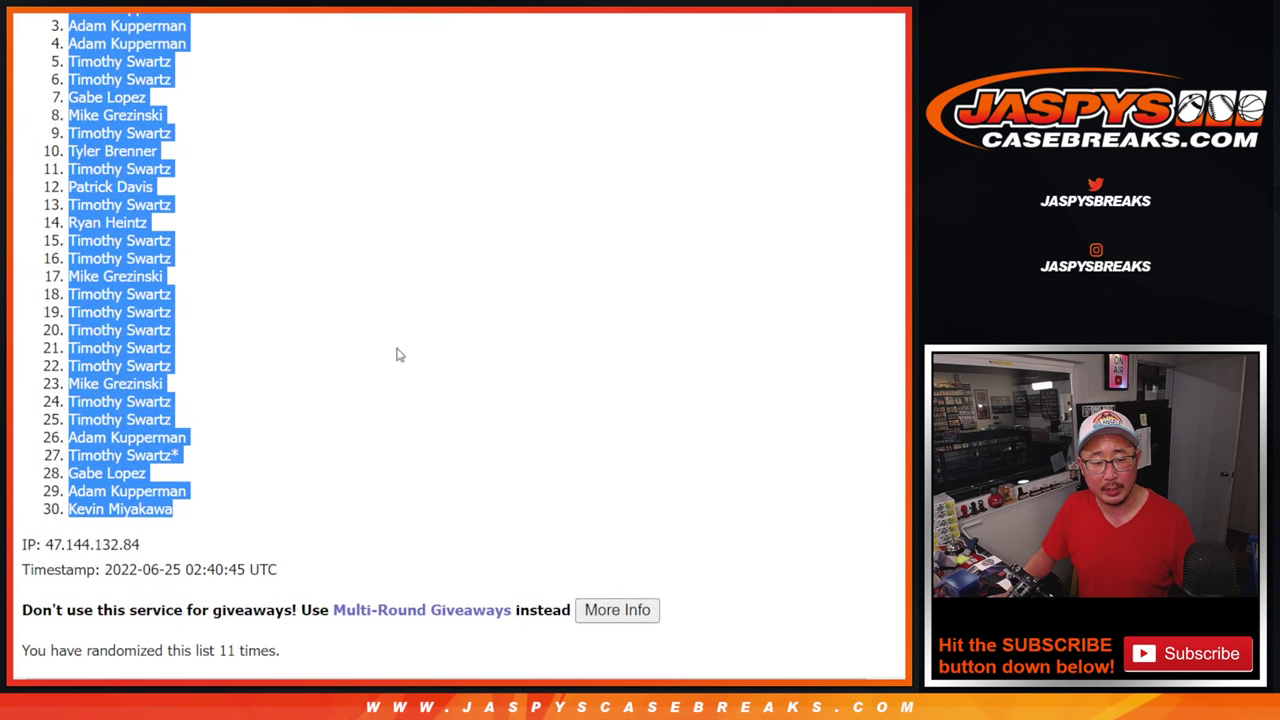
pyautogui.hotkey('ctrl', 'Tab')
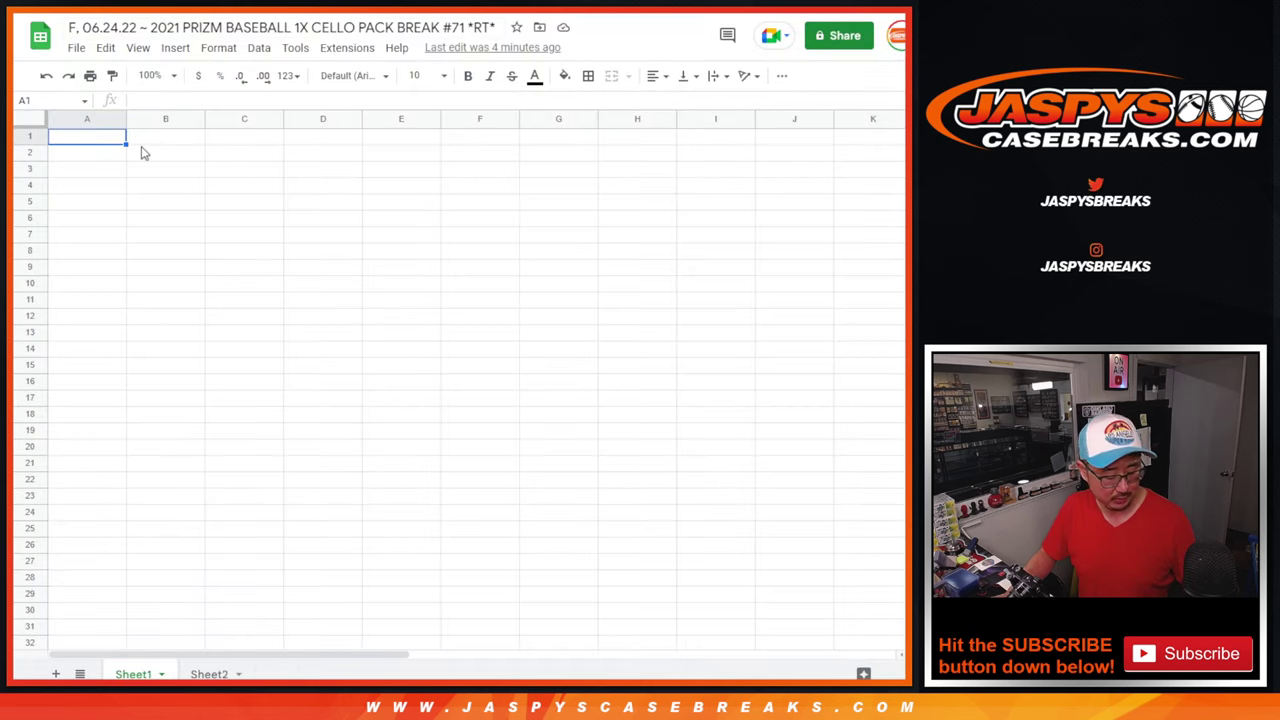
pyautogui.hotkey('ctrl', 'v')
pyautogui.hotkey('ctrl', 'Tab')
pyautogui.hotkey('ctrl', 'Tab')
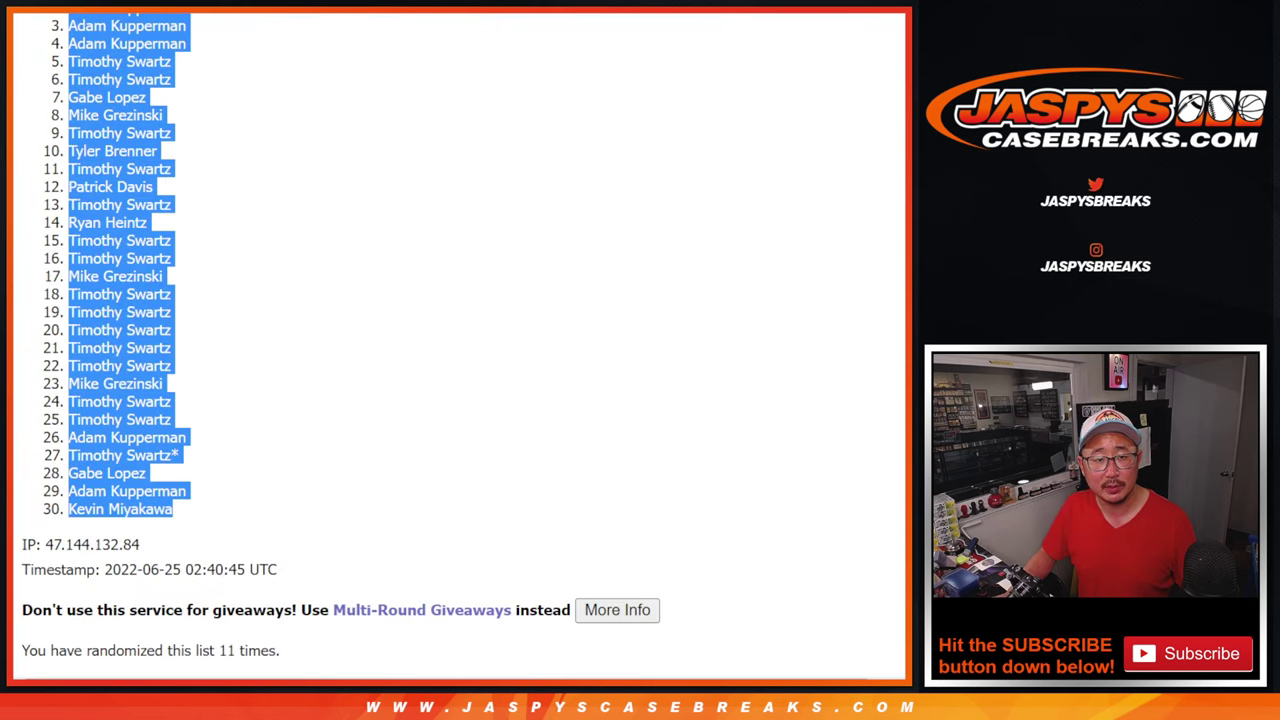
pyautogui.hotkey('ctrl', 'Tab')
# Shuffle the 30 MLB teams eleven times, leaving PITTSBURGH PIRATES first and HOUSTON ASTROS last
pyautogui.scroll(-3, 590, 274)
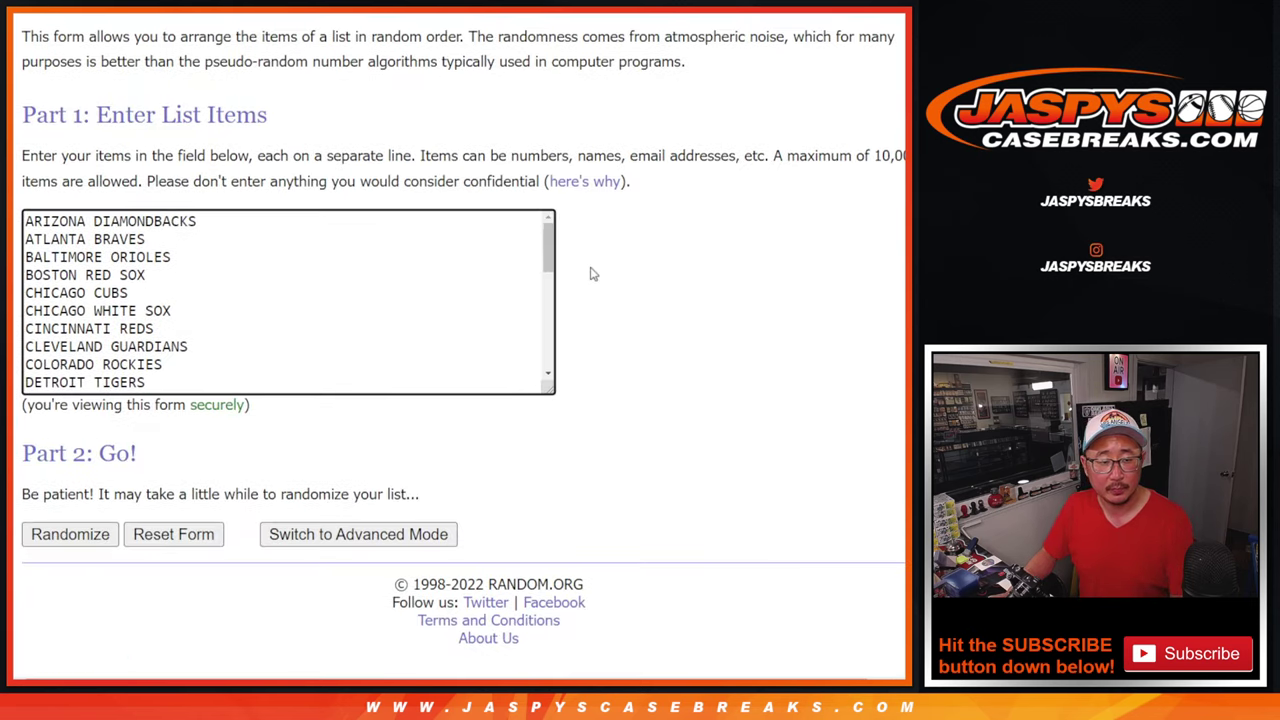
pyautogui.click(55, 535)
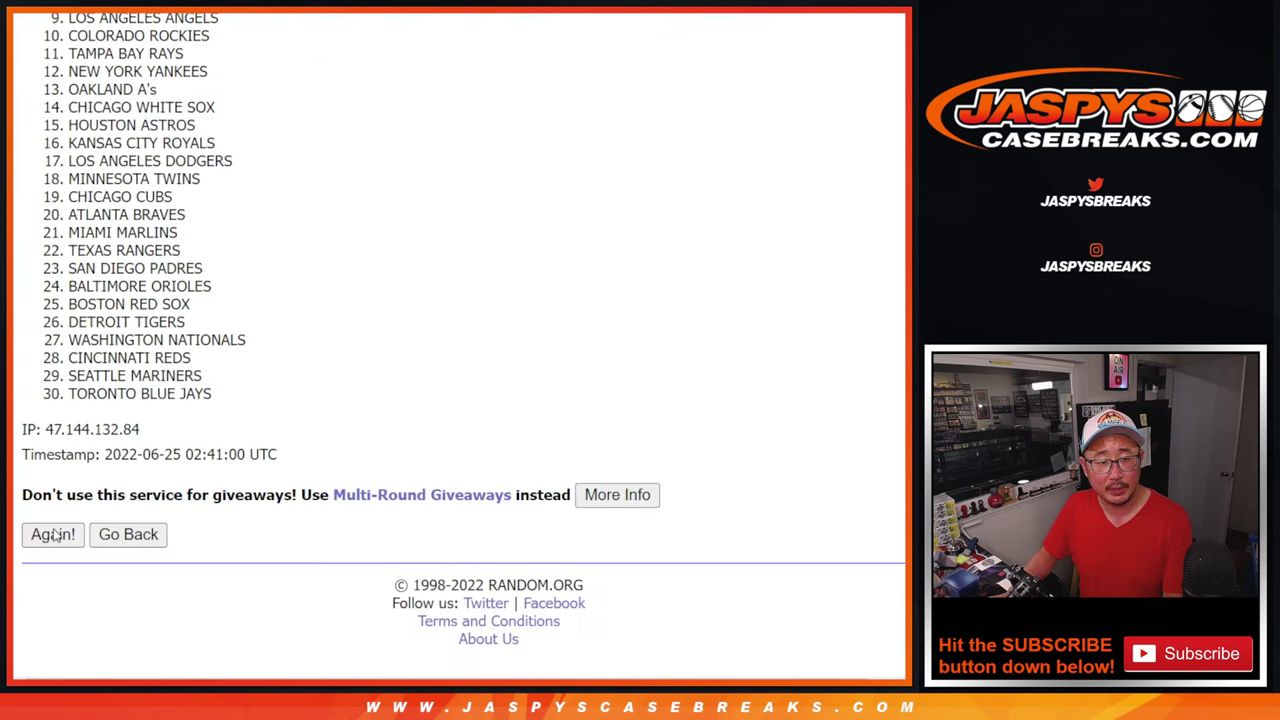
pyautogui.click(52, 535)
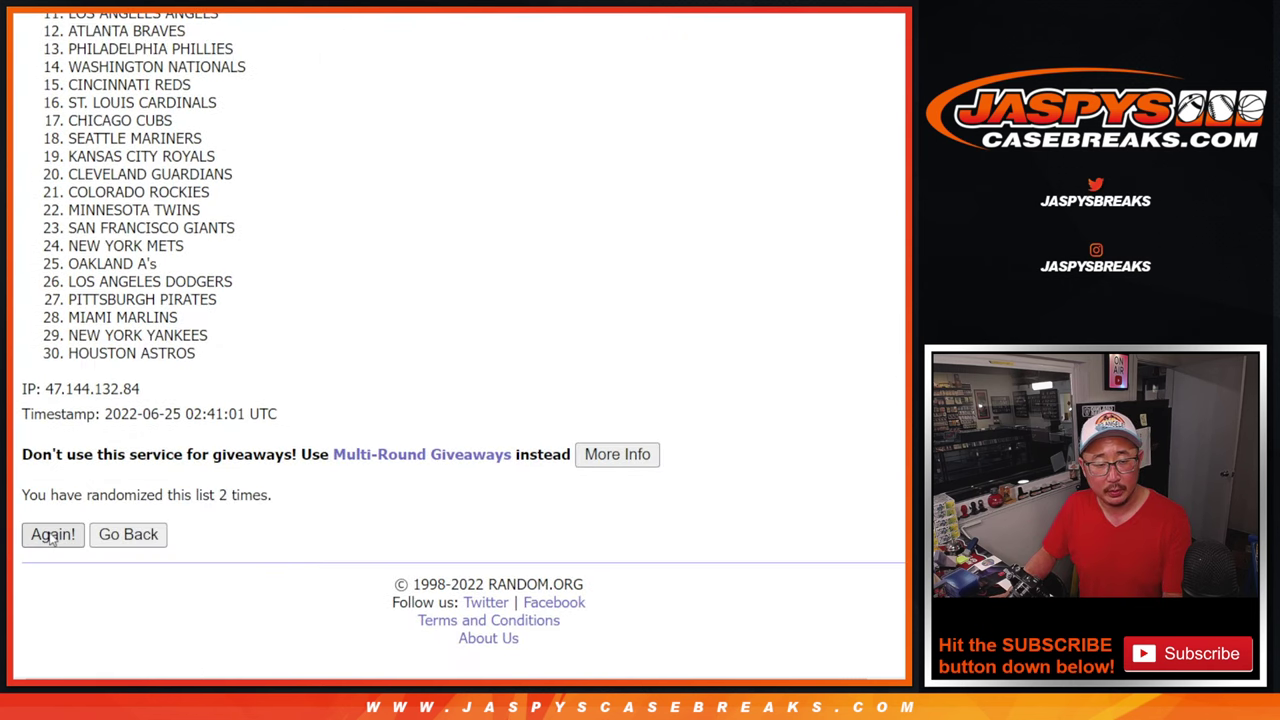
pyautogui.click(52, 535)
pyautogui.click(52, 535)
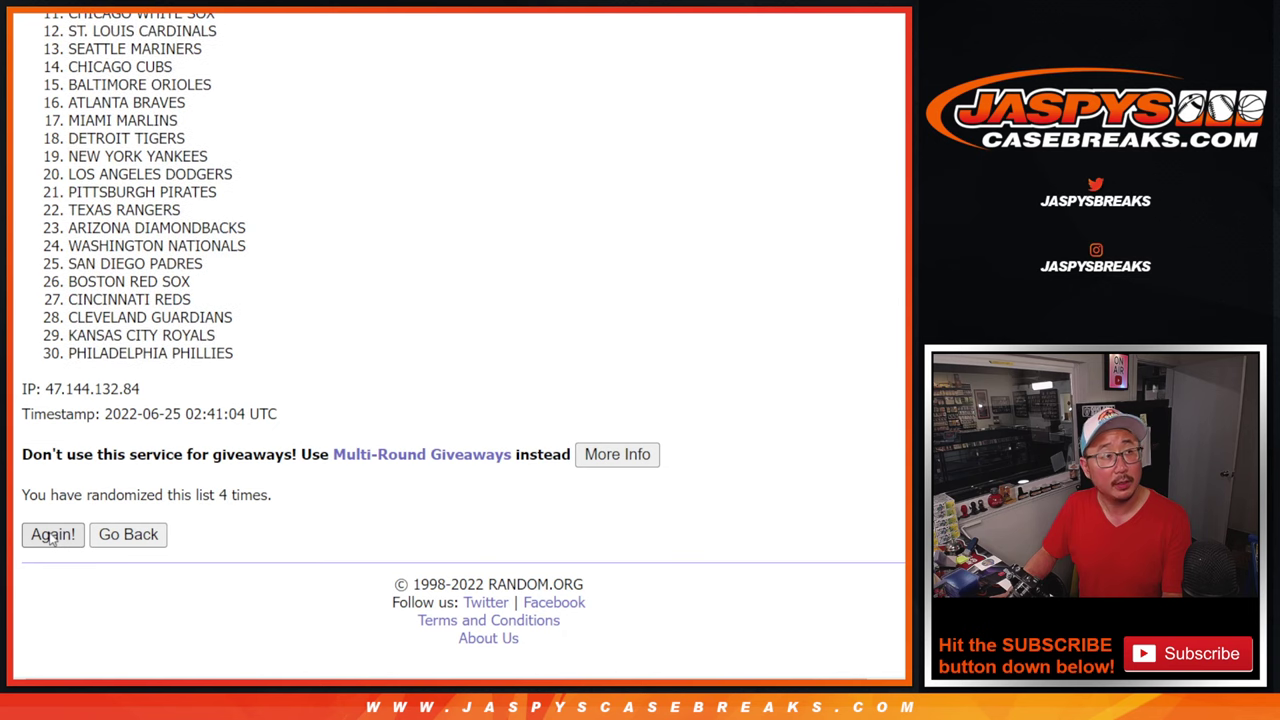
pyautogui.click(52, 535)
pyautogui.click(52, 535)
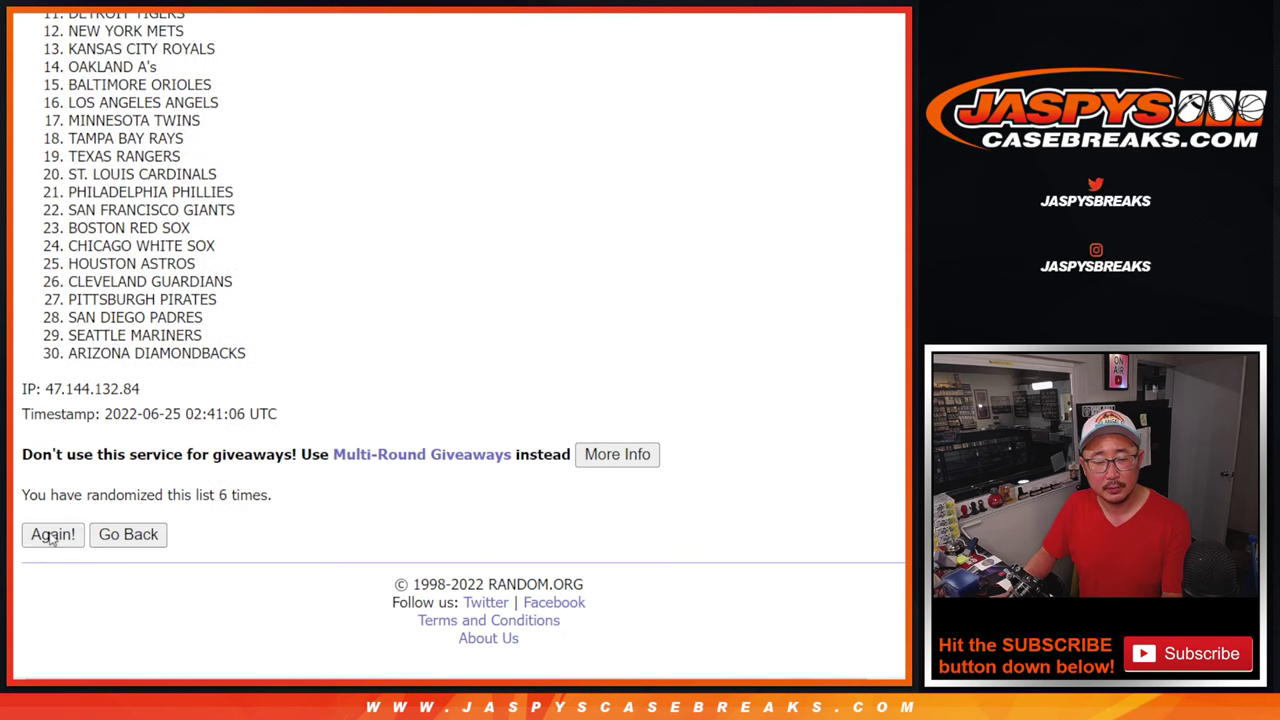
pyautogui.click(52, 535)
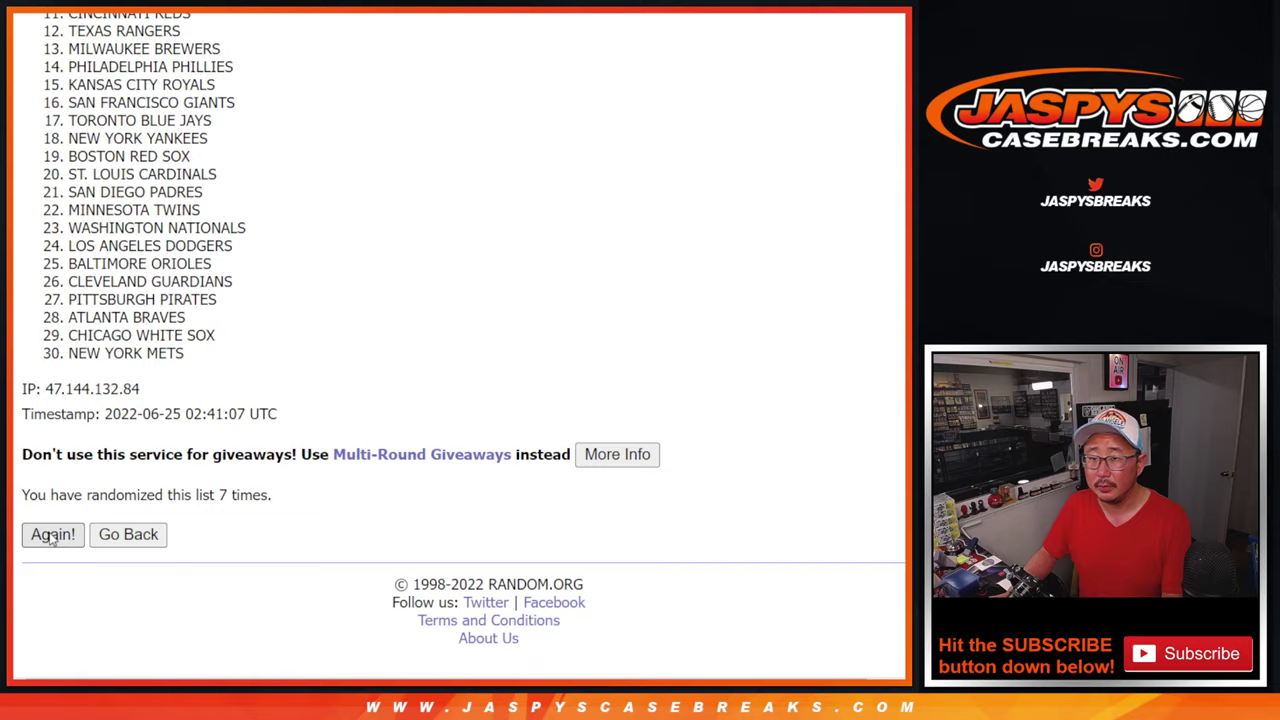
pyautogui.click(52, 535)
pyautogui.click(52, 535)
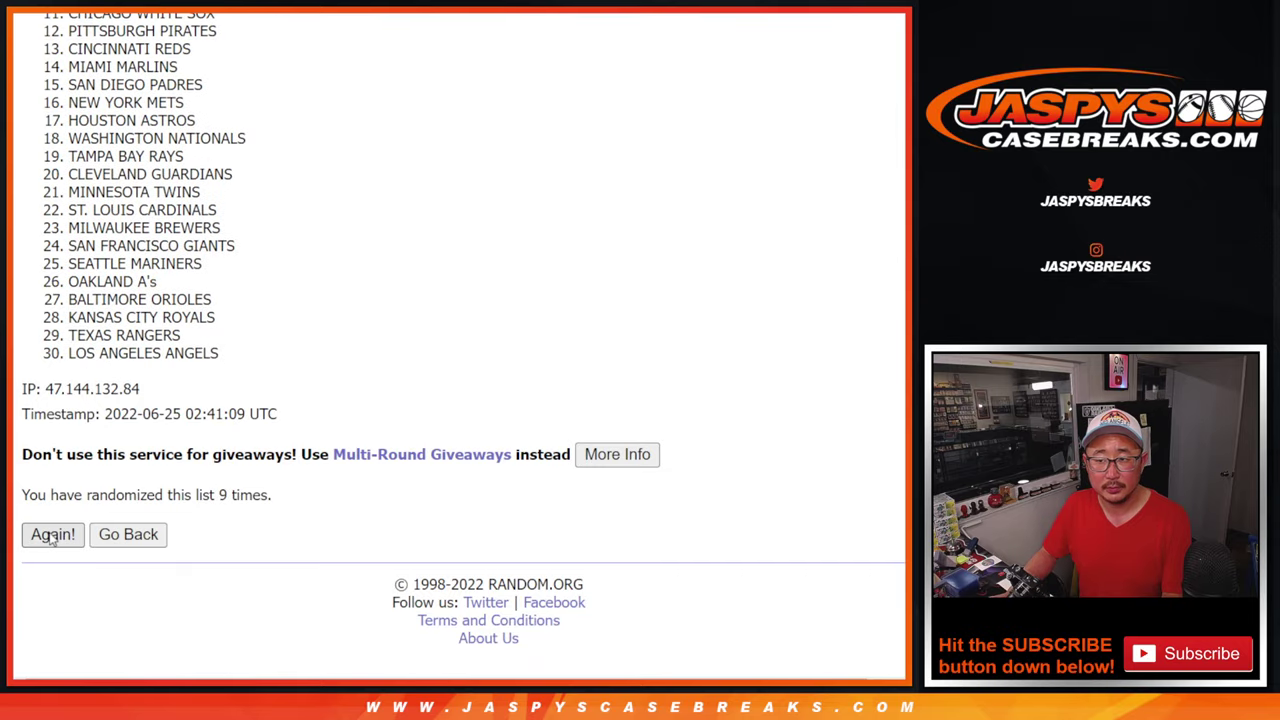
pyautogui.click(52, 535)
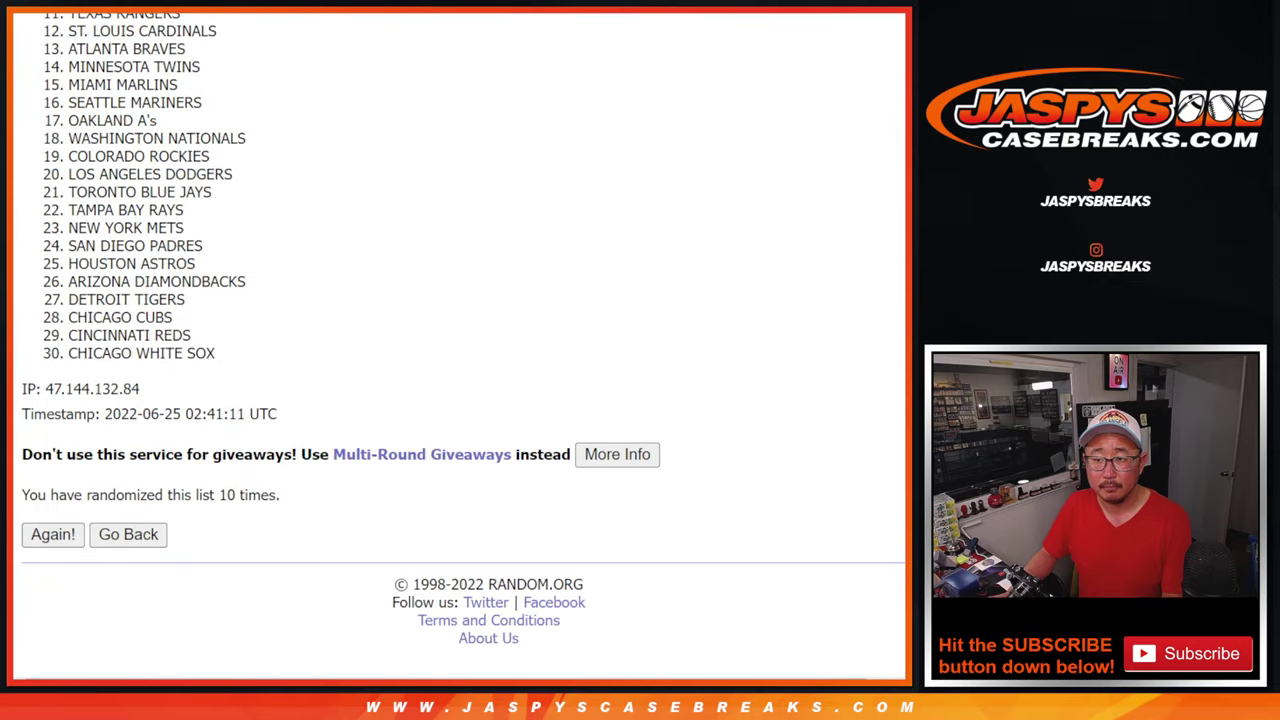
pyautogui.click(52, 535)
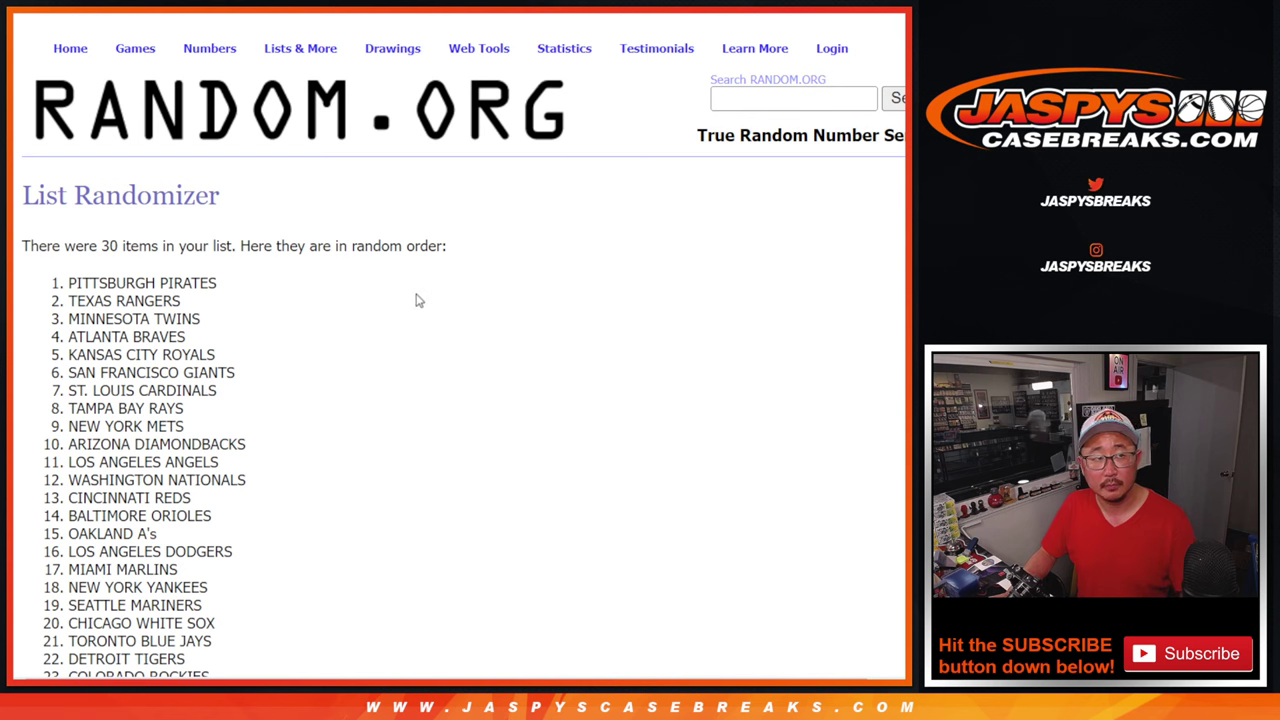
# Select the full list of 30 shuffled team names
pyautogui.scroll(-5, 281, 373)
pyautogui.scroll(3, 299, 383)
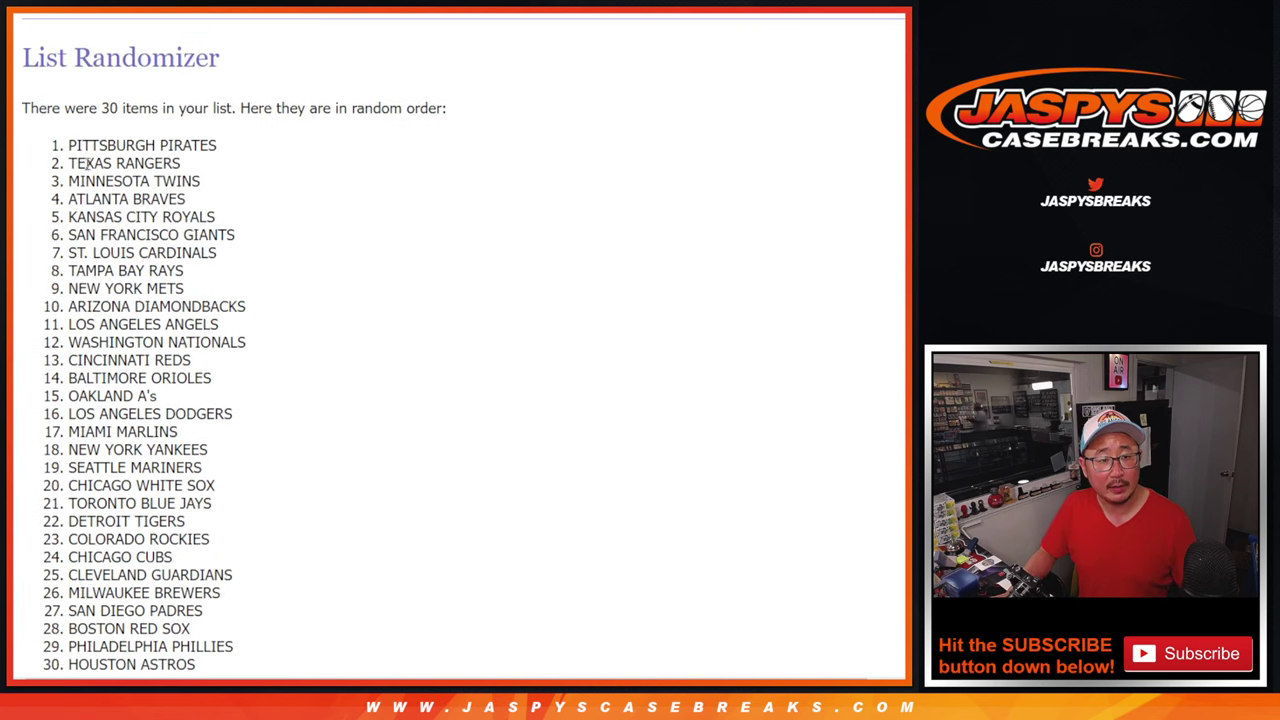
pyautogui.moveTo(70, 145)
pyautogui.mouseDown()
pyautogui.moveTo(480, 640)
pyautogui.moveTo(229, 394)
pyautogui.moveTo(214, 358)
pyautogui.mouseUp()
# Paste the shuffled teams into column B of the spreadsheet, starting at B1
pyautogui.hotkey('alt', 'Tab')
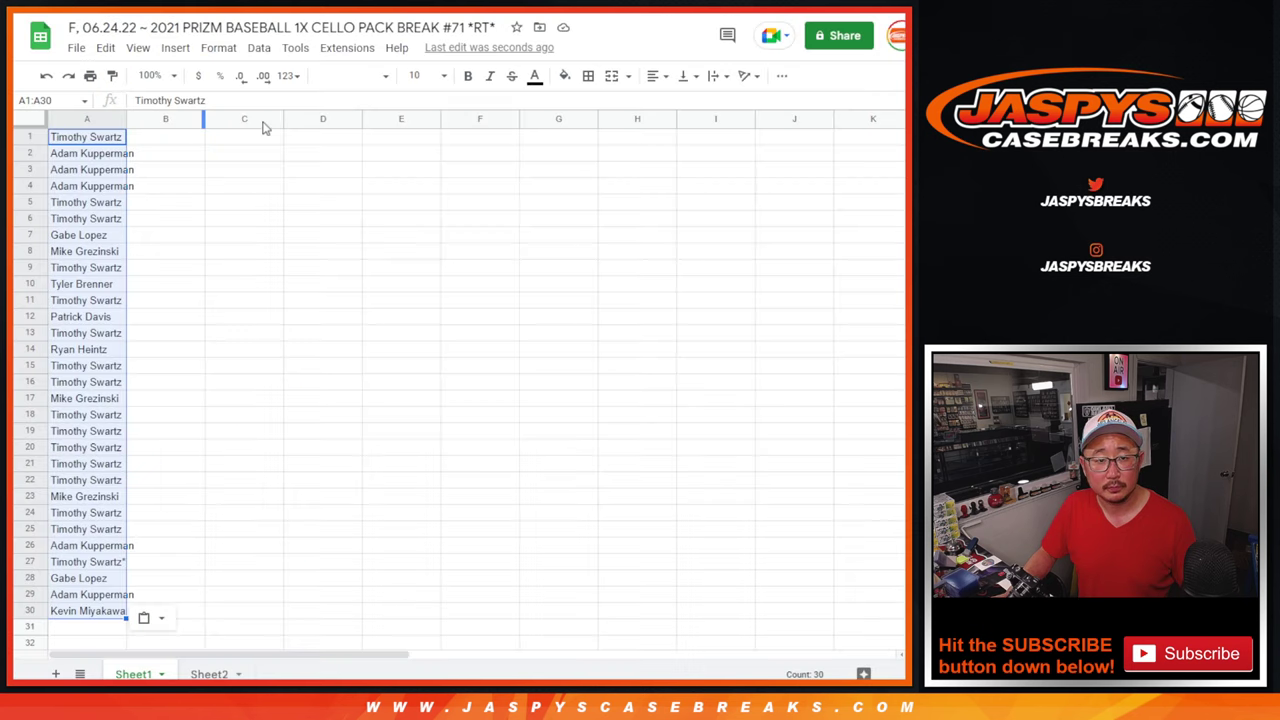
pyautogui.click(159, 143)
pyautogui.write("PITTSBURGH PIRATES TEXAS RANGERS MINNESOTA TWINS ATLANTA BRAVES KANSAS CITY ROYALS SAN FRANCISCO GIANTS ST. LOUIS CARDINALS TAMPA BAY RAYS NEW YORK METS ARIZONA DIAMONDBACKS LOS ANGELES ANGELS WASHINGTON NATIONALS CINCINNATI REDS BALTIMORE ORIOLES OAKLAND A's LOS ANGELES DODGERS MIAMI MARLINS NEW YORK YANKEES SEATTLE MARINERS CHICAGO WHITE SOX TORONTO BLUE JAYS DETROIT TIGERS COLORADO ROCKIES CHICAGO CUBS CLEVELAND GUARDIANS MILWAUKEE BREWERS SAN DIEGO PADRES BOSTON RED SOX PHILADELPHIA PHILLIES HOUSTON ASTROS")
# Set the whole sheet to Vollkorn 12-point and zoom the view to 150%
pyautogui.click(38, 120)
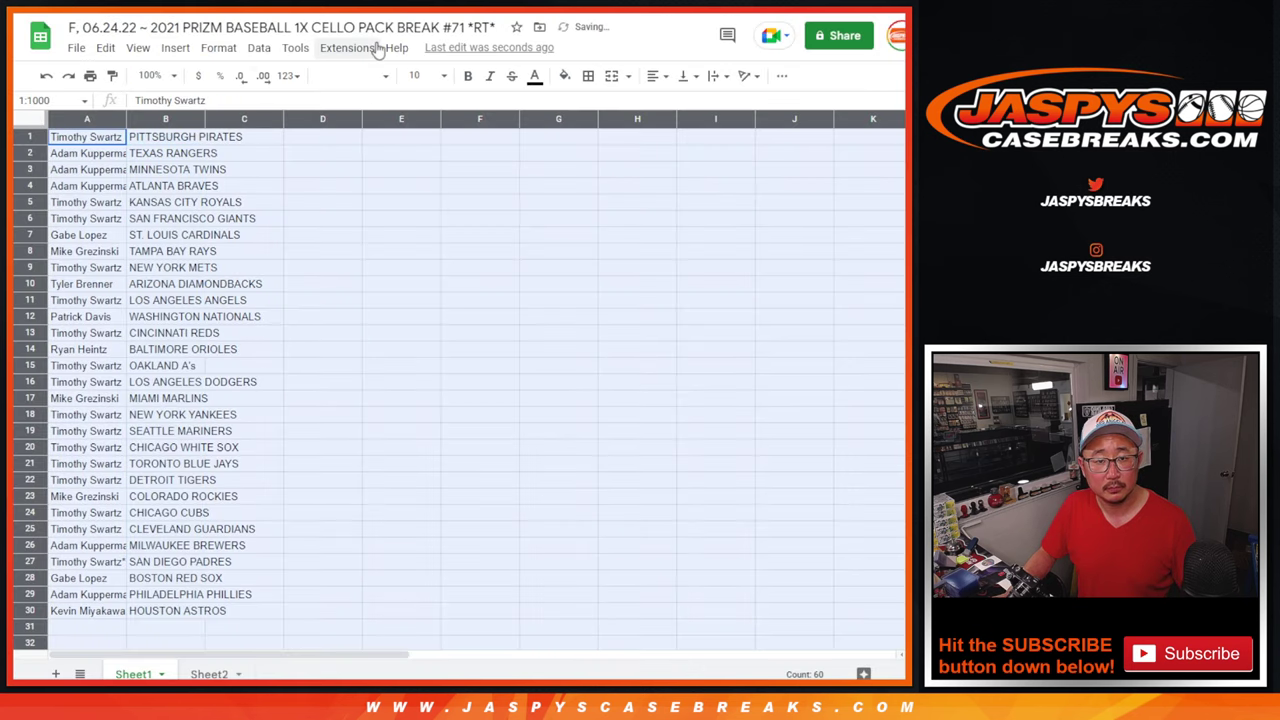
pyautogui.click(352, 75)
pyautogui.click(400, 229)
pyautogui.click(420, 75)
pyautogui.click(418, 257)
pyautogui.click(150, 75)
pyautogui.click(155, 227)
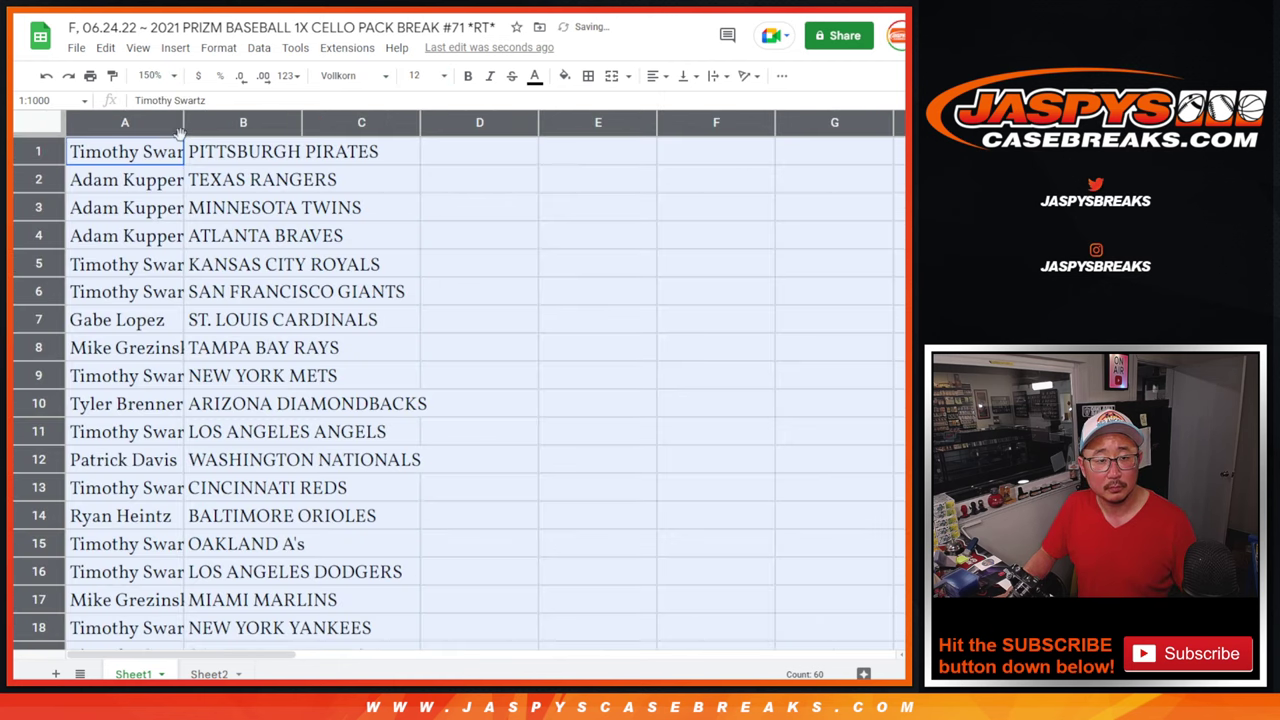
# Select rows 16–30 of the name-team pairs and zoom out to 90%
pyautogui.keyDown('shift'); pyautogui.click(297, 553); pyautogui.keyUp('shift')
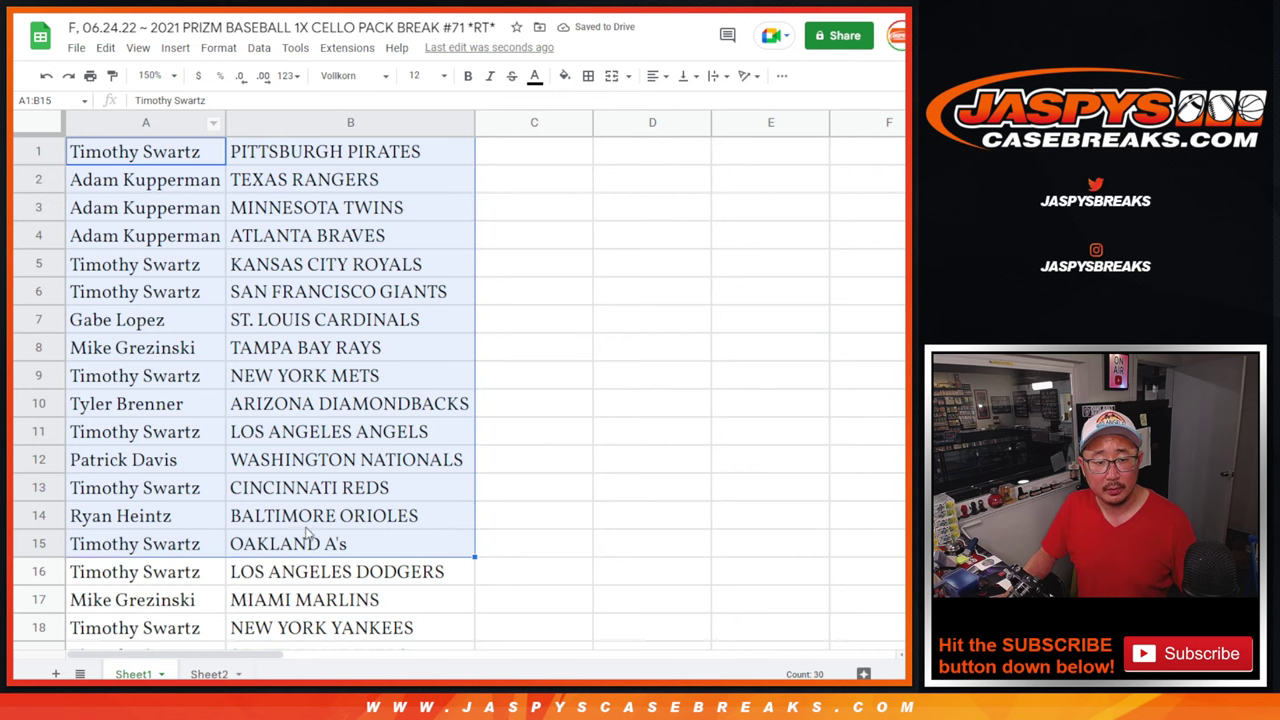
pyautogui.scroll(-5, 347, 500)
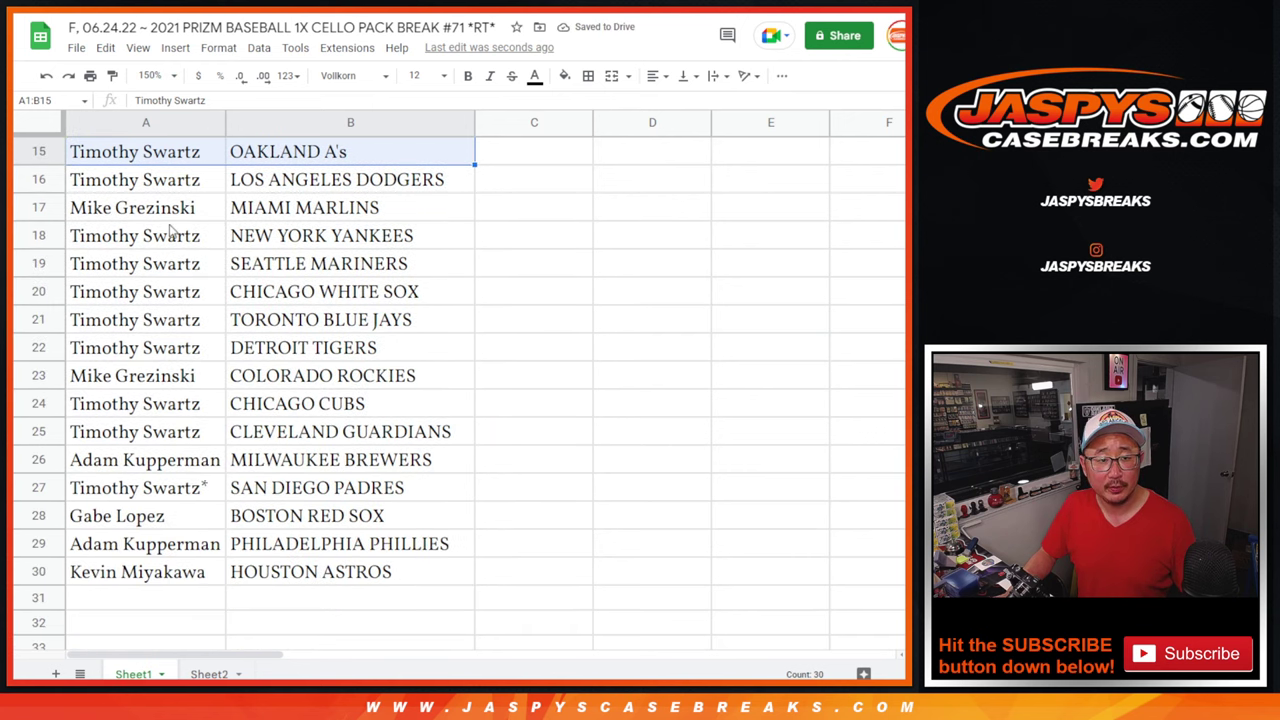
pyautogui.click(145, 179)
pyautogui.keyDown('shift'); pyautogui.click(313, 580); pyautogui.keyUp('shift')
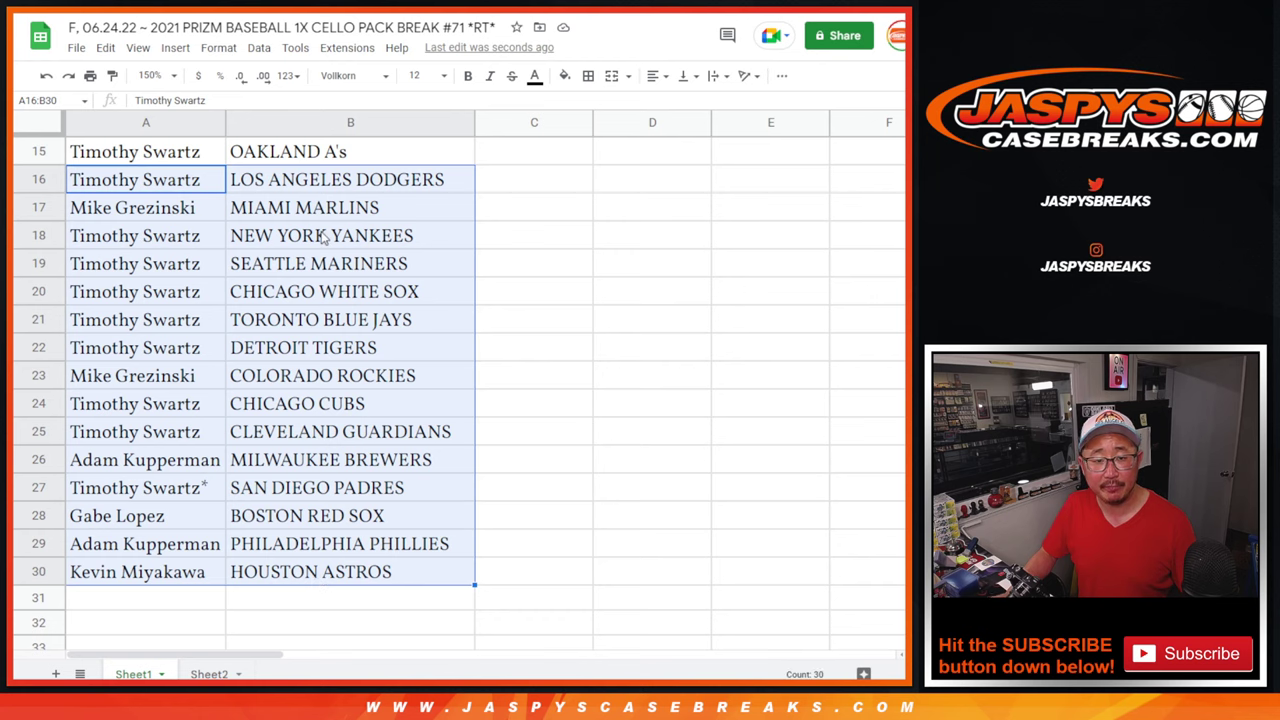
pyautogui.scroll(5, 323, 237)
pyautogui.click(157, 72)
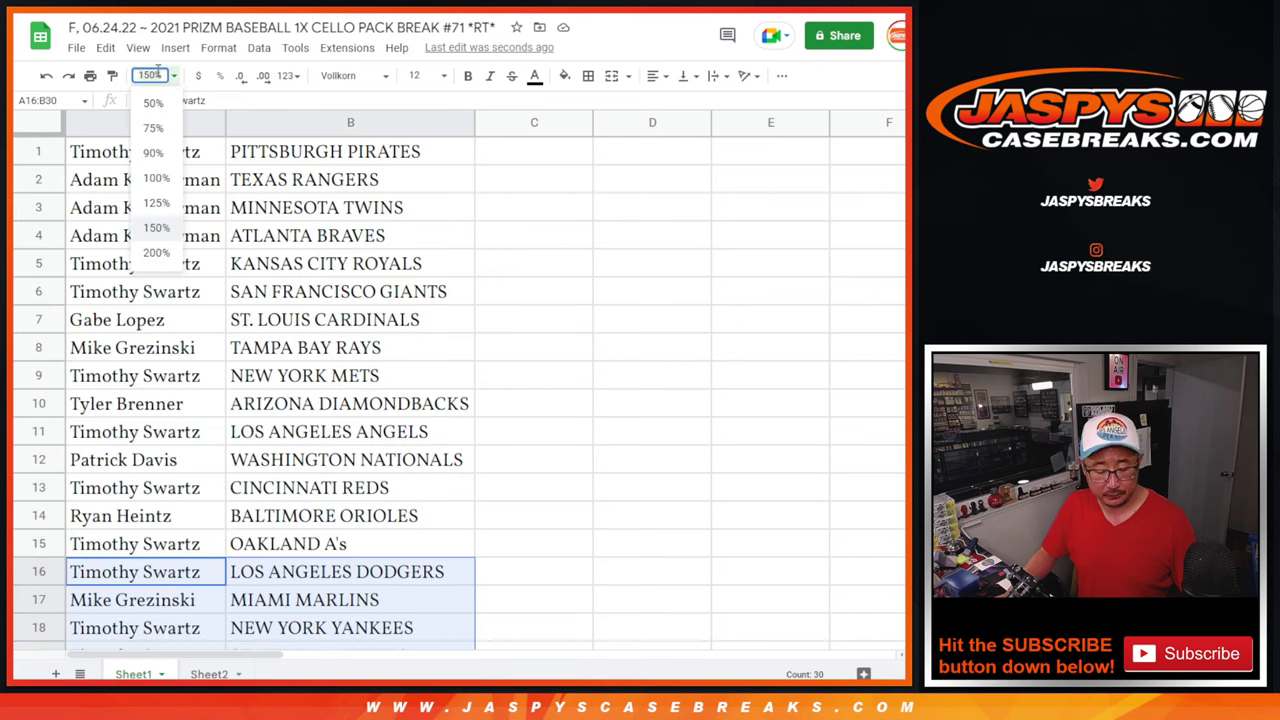
pyautogui.click(158, 149)
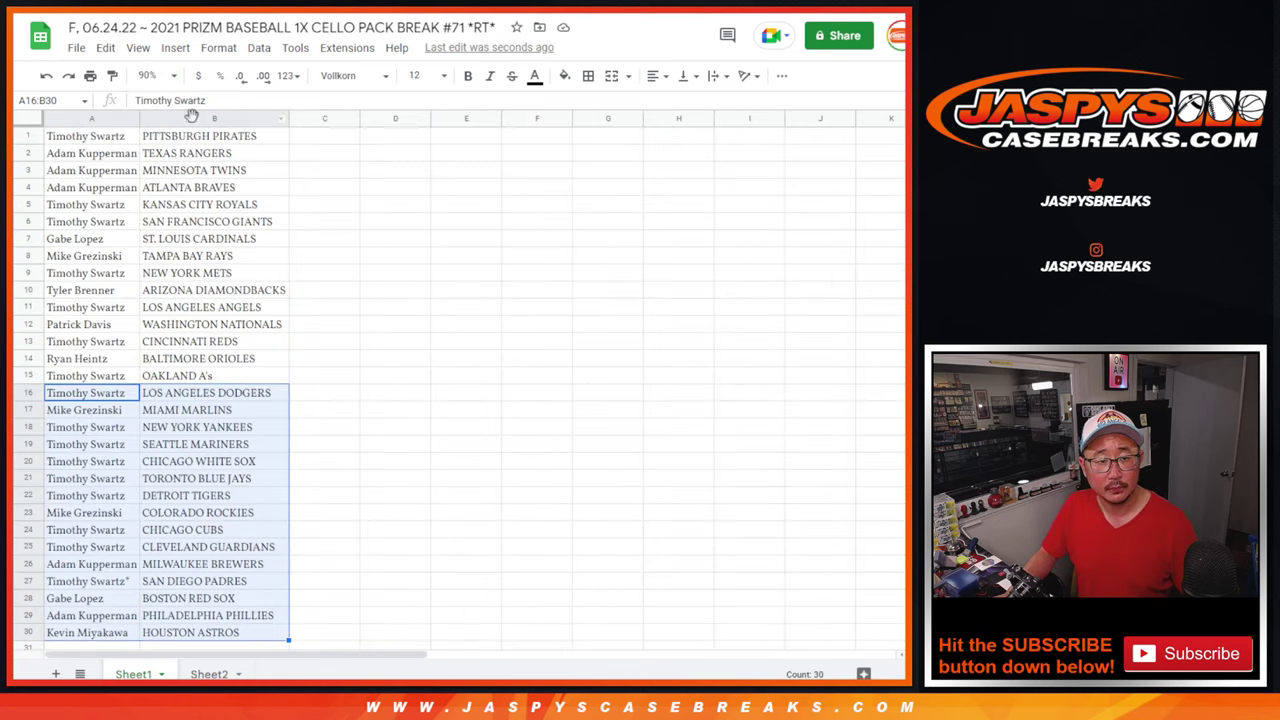
# Sort the sheet A to Z by the team column and add borders to the list
pyautogui.rightClick(191, 116)
pyautogui.click(290, 408)
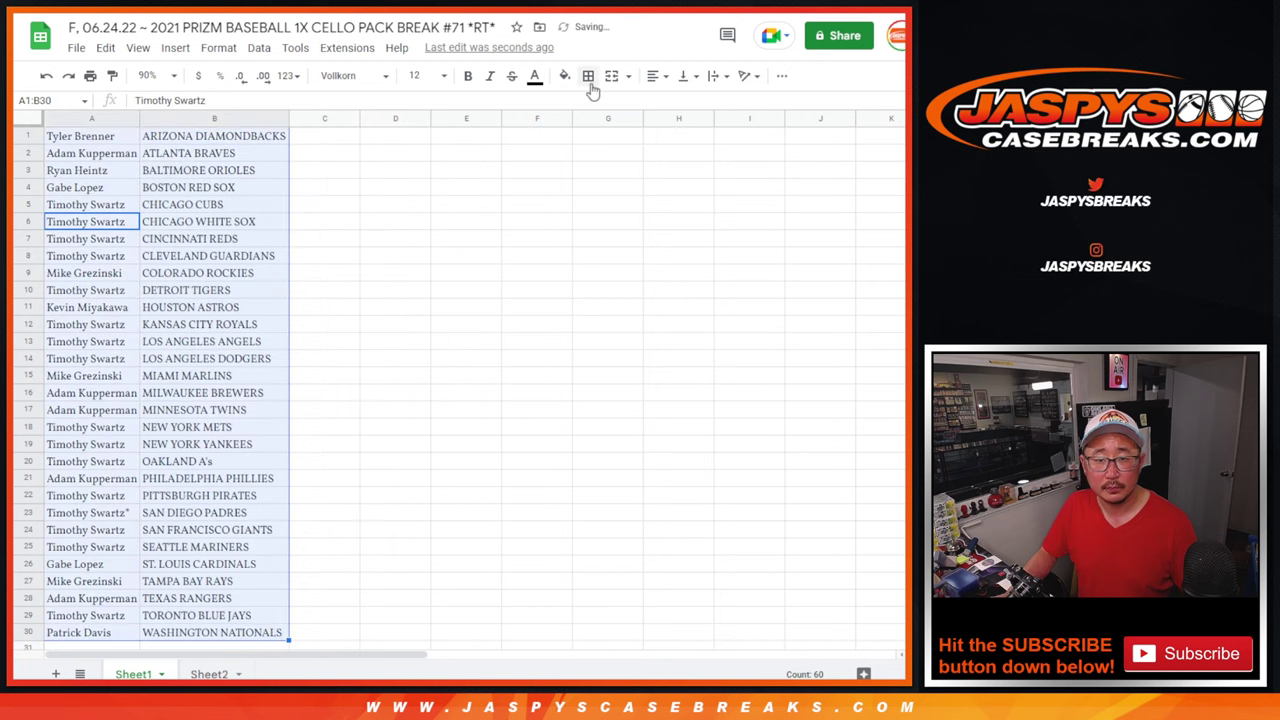
pyautogui.click(589, 78)
# Print the sheet in portrait with the workbook title as a page header
pyautogui.click(90, 77)
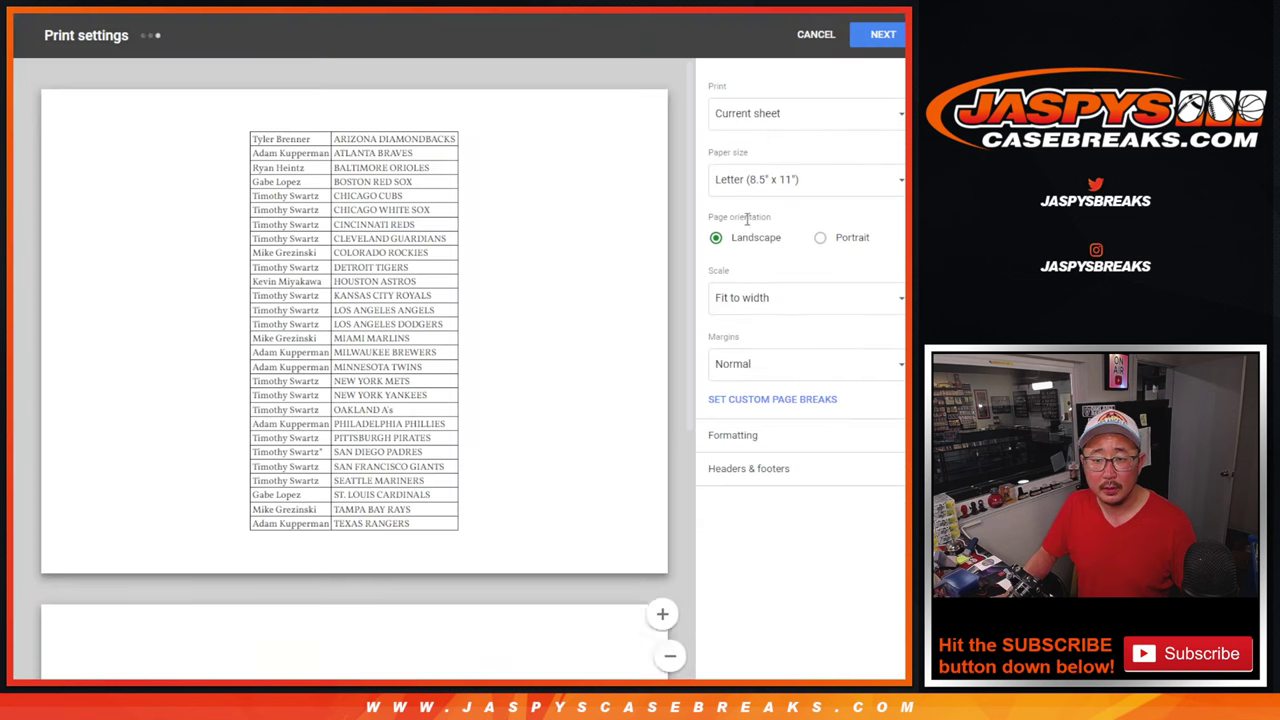
pyautogui.click(815, 237)
pyautogui.click(725, 468)
pyautogui.click(716, 528)
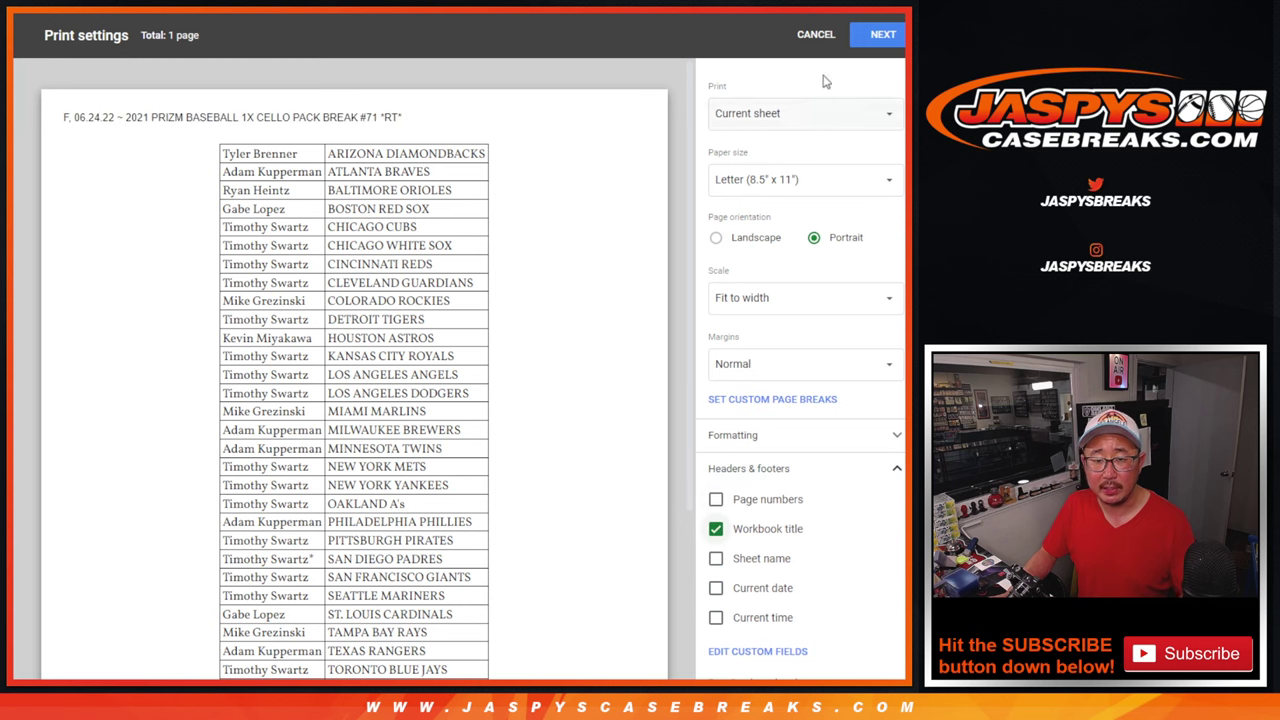
pyautogui.click(881, 34)
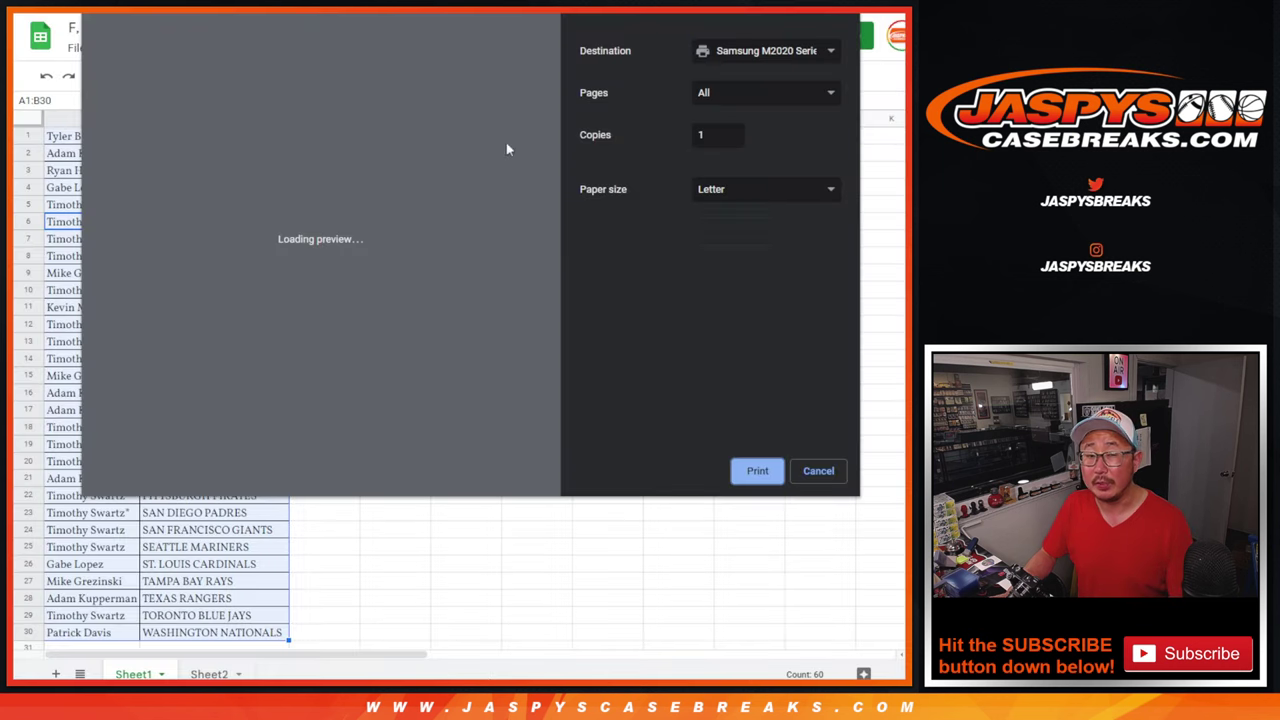
pyautogui.press('Return')
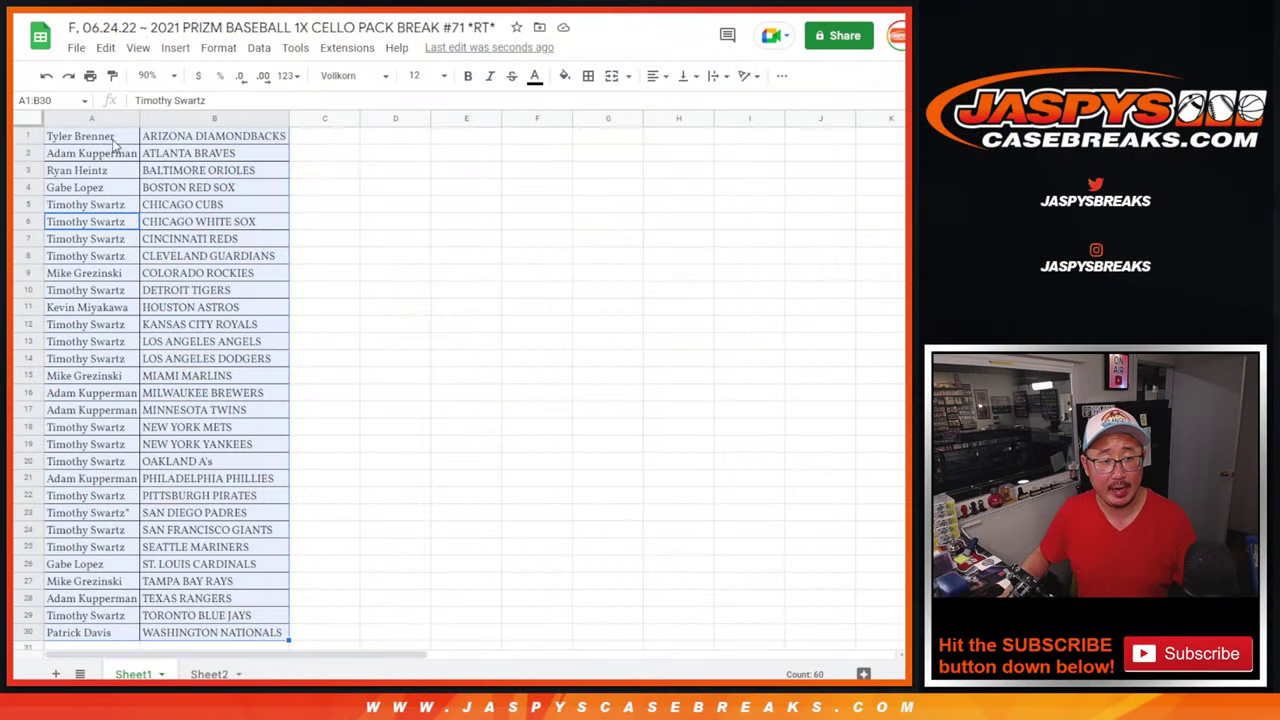
# Copy names A1:A30 and paste them into the RANDOM.ORG List Randomizer box
pyautogui.click(113, 140)
pyautogui.scroll(-4, 130, 300)
pyautogui.keyDown('shift'); pyautogui.click(134, 432); pyautogui.keyUp('shift')
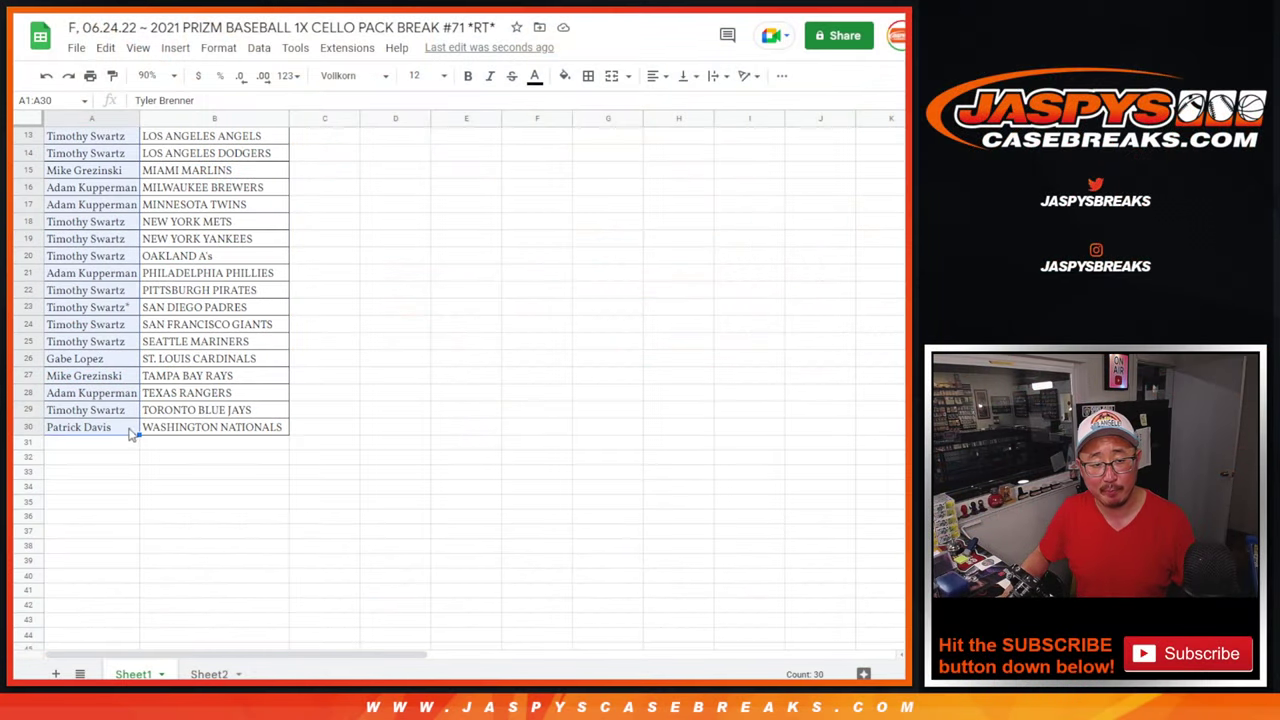
pyautogui.scroll(4, 290, 355)
pyautogui.hotkey('ctrl', 'Tab')
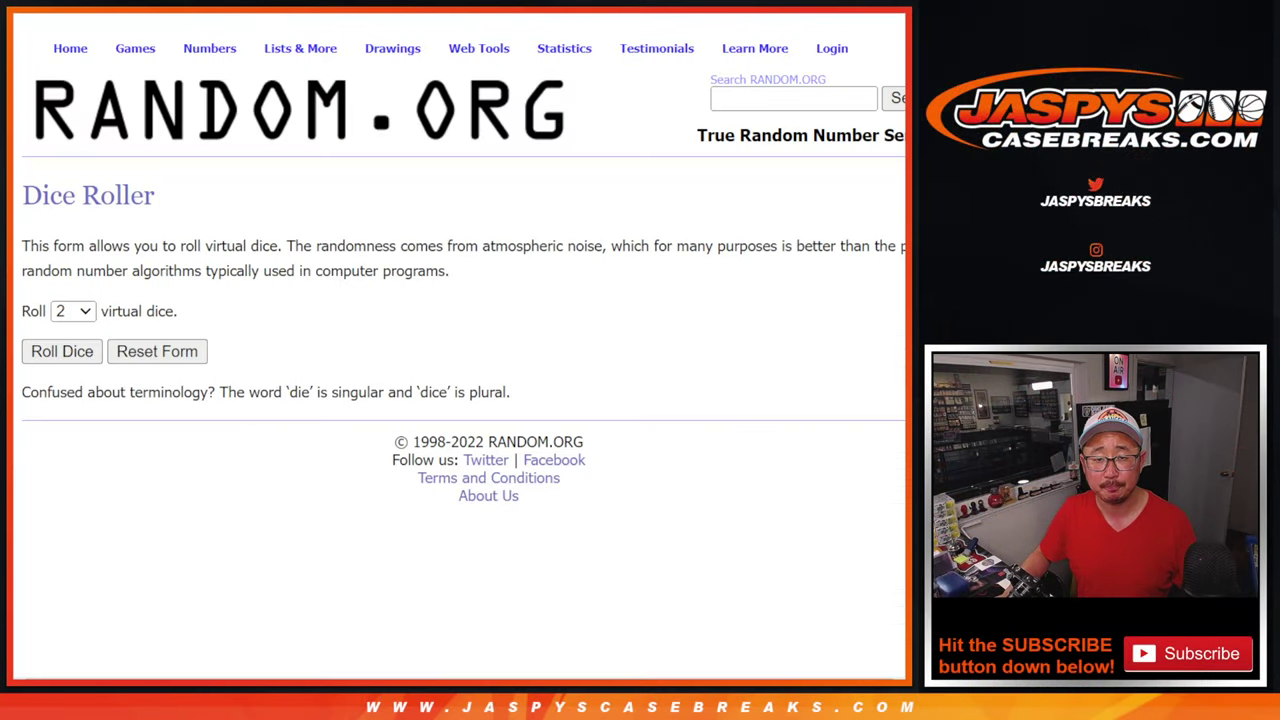
pyautogui.hotkey('ctrl', 'Tab')
pyautogui.click(394, 430)
pyautogui.hotkey('ctrl', 'v')
pyautogui.scroll(5, 420, 483)
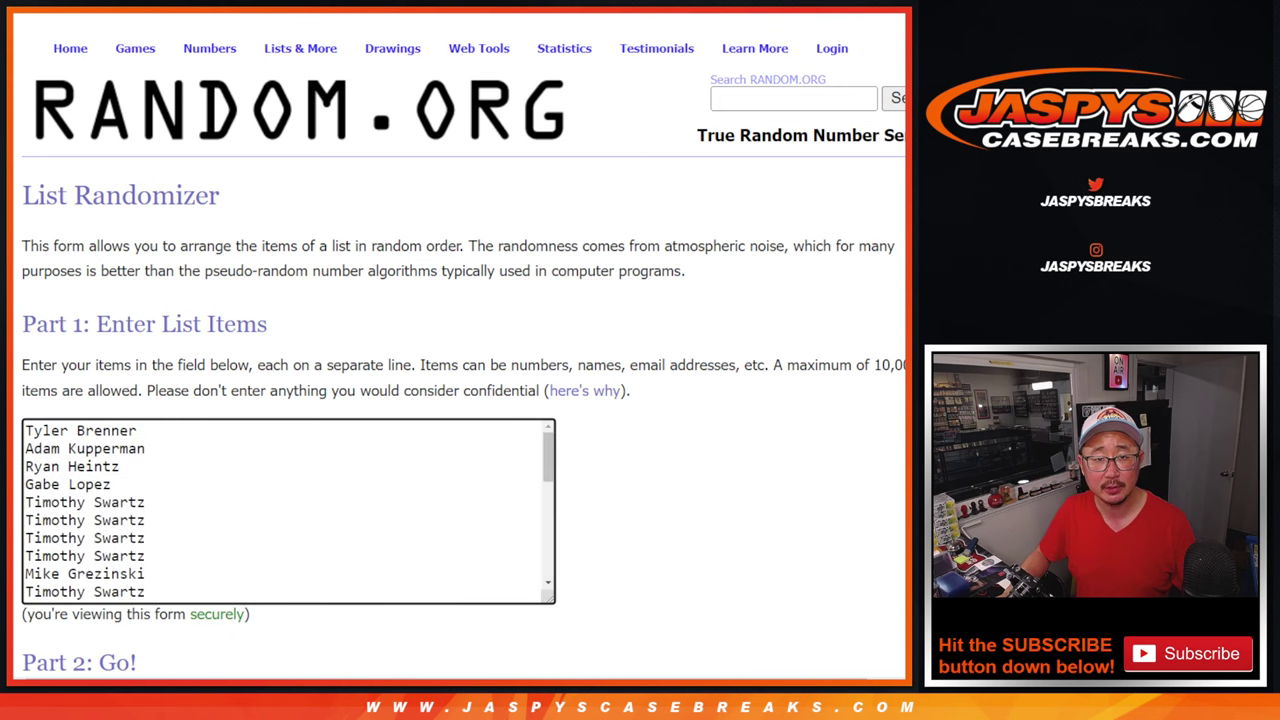
# Show Sheet2 with the team codes at 150% zoom and select cell A1
pyautogui.hotkey('ctrl', 'shift', 'Tab')
pyautogui.click(207, 673)
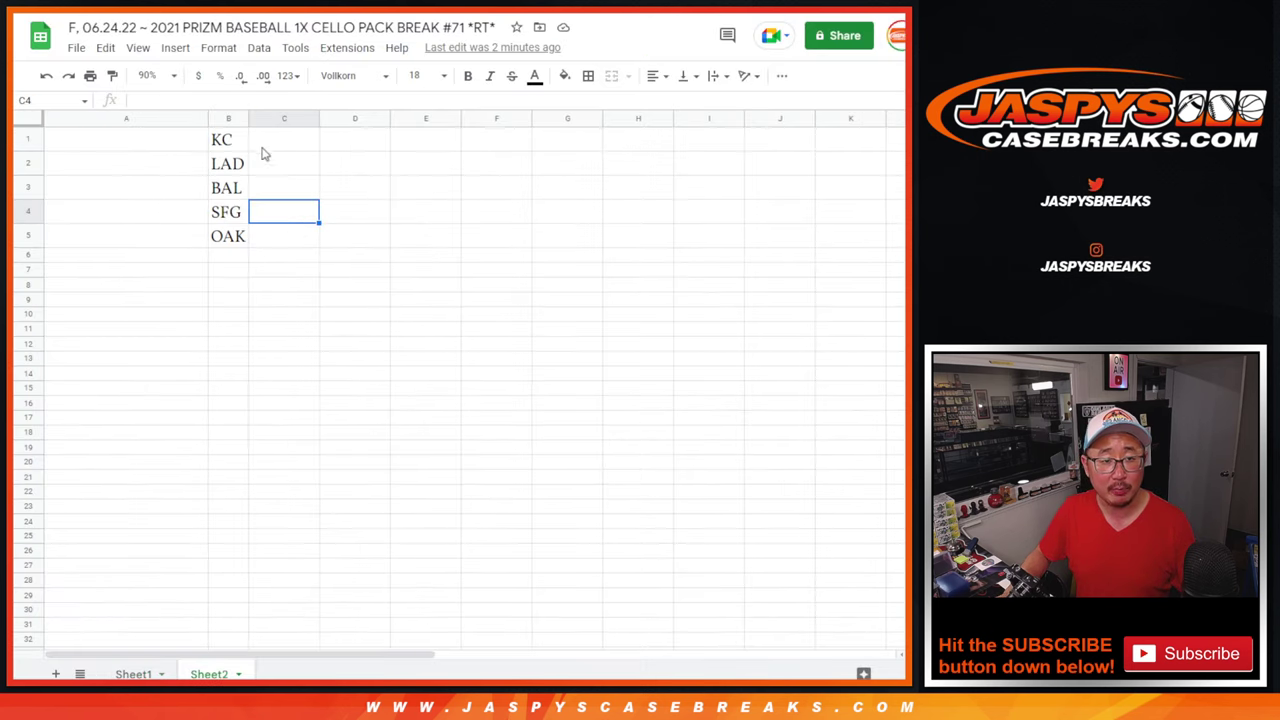
pyautogui.click(150, 75)
pyautogui.click(155, 226)
pyautogui.click(310, 152)
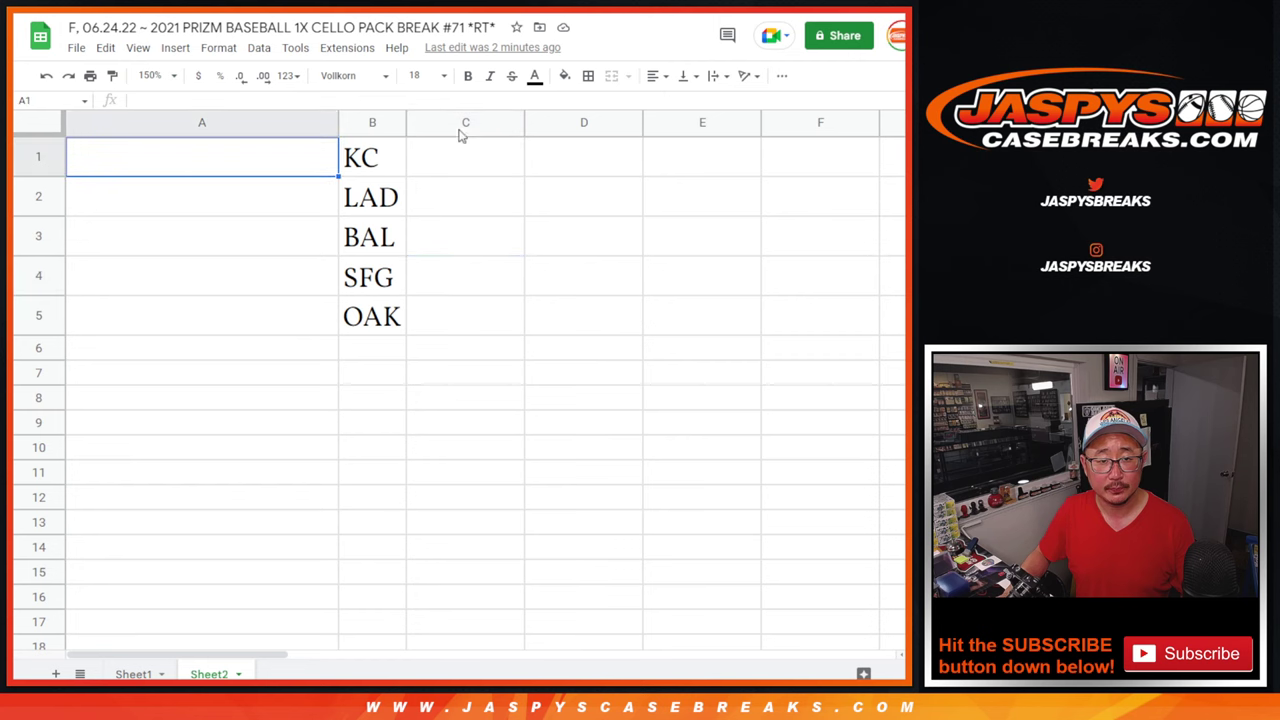
pyautogui.hotkey('ctrl', 'Tab')
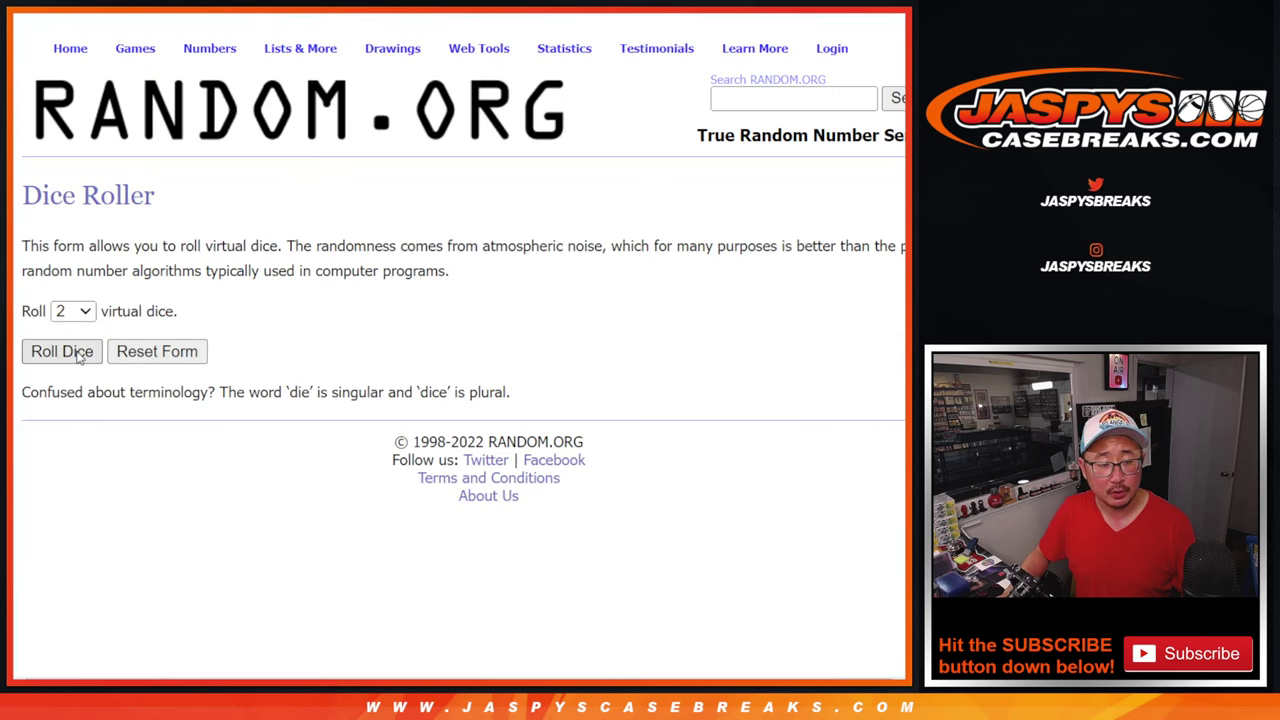
# Roll the two dice (1 and 6), then randomize the name list seven times
pyautogui.click(80, 355)
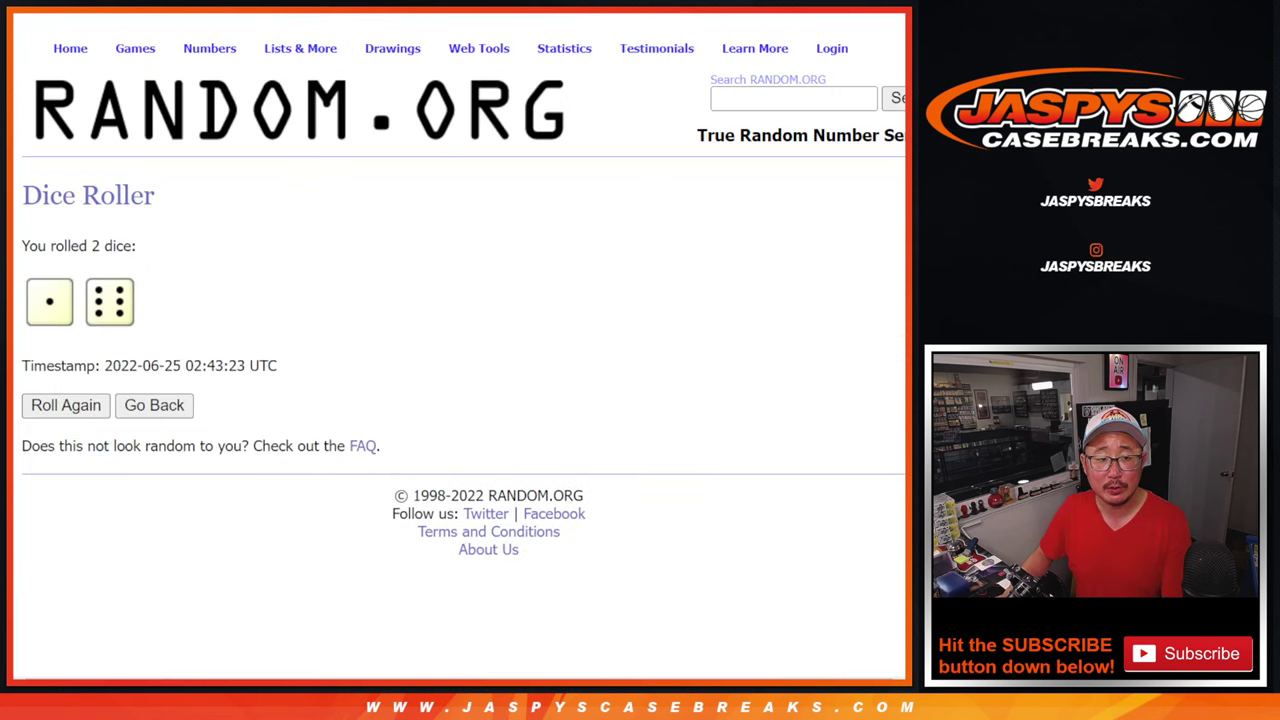
pyautogui.hotkey('ctrl', 'Tab')
pyautogui.scroll(-2, 449, 477)
pyautogui.click(52, 541)
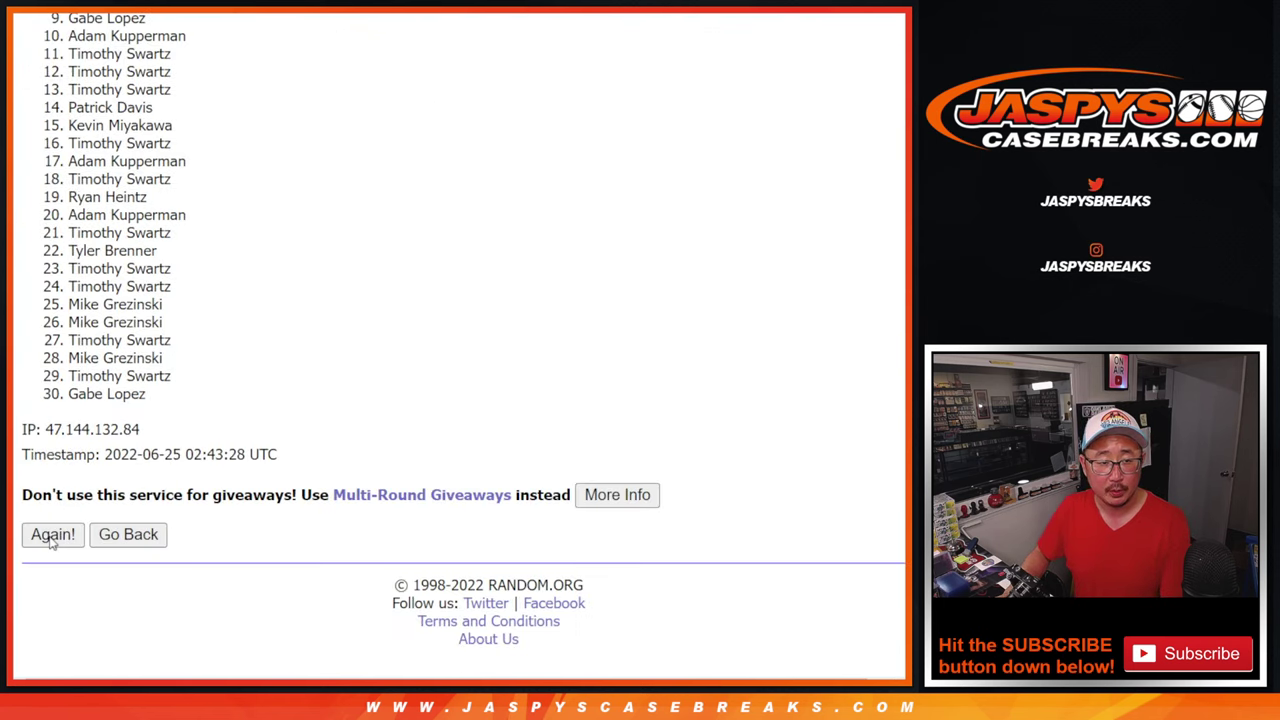
pyautogui.click(52, 535)
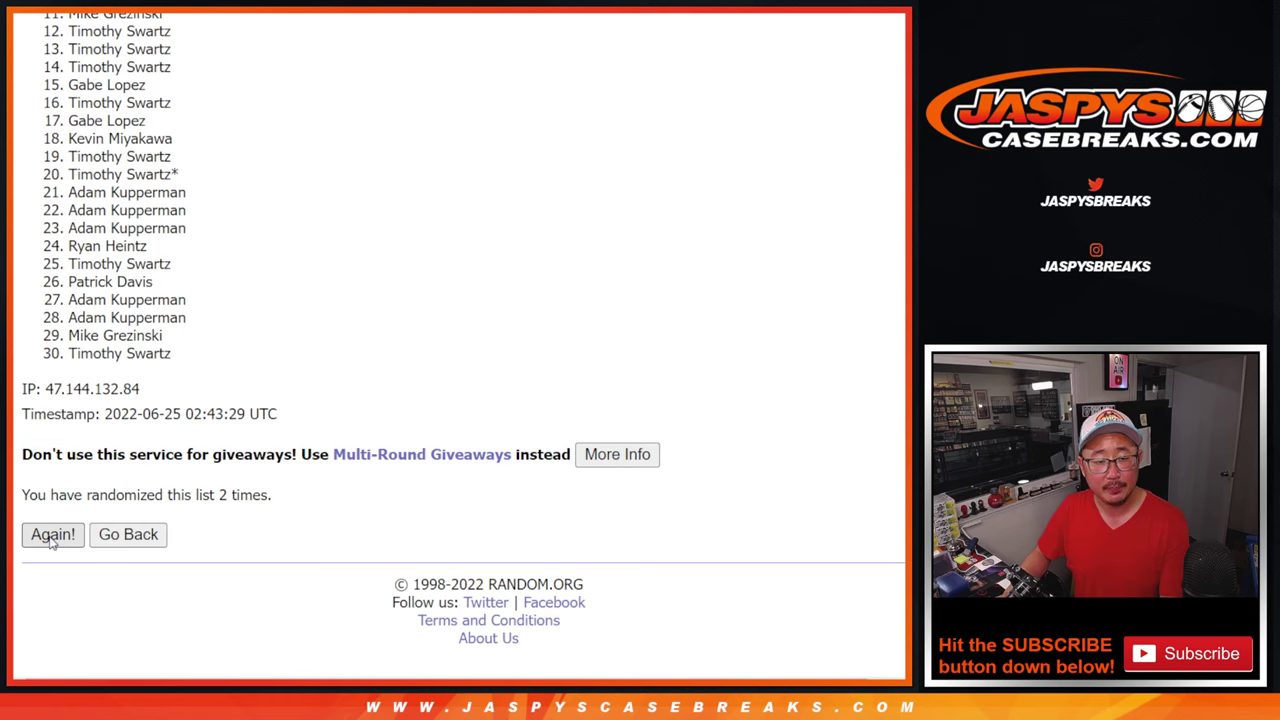
pyautogui.click(51, 538)
pyautogui.click(51, 538)
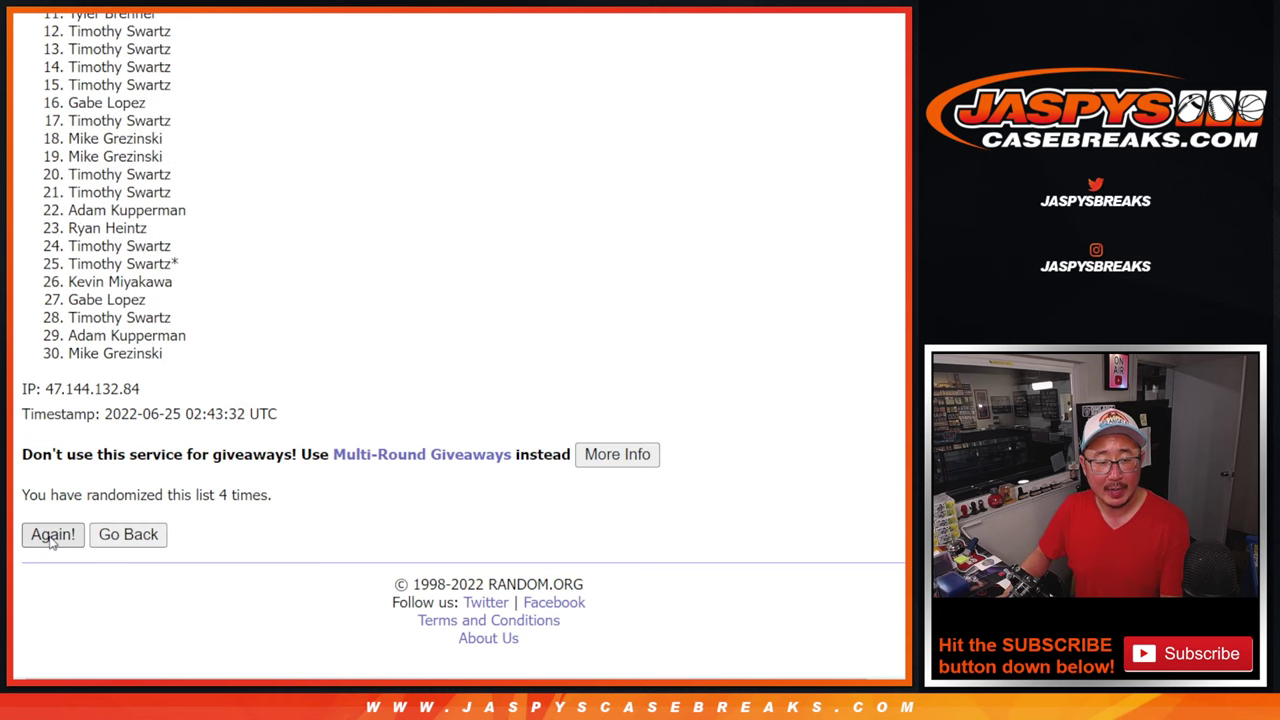
pyautogui.click(52, 538)
pyautogui.click(52, 538)
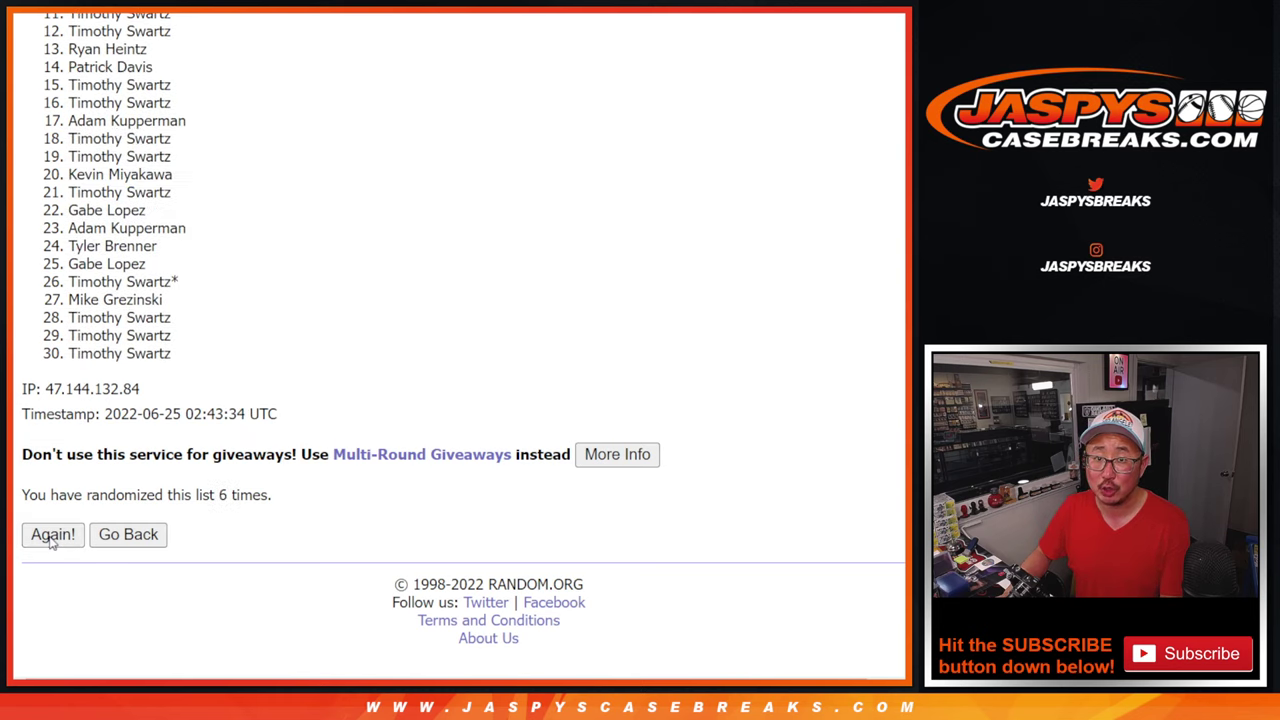
pyautogui.press('Return')
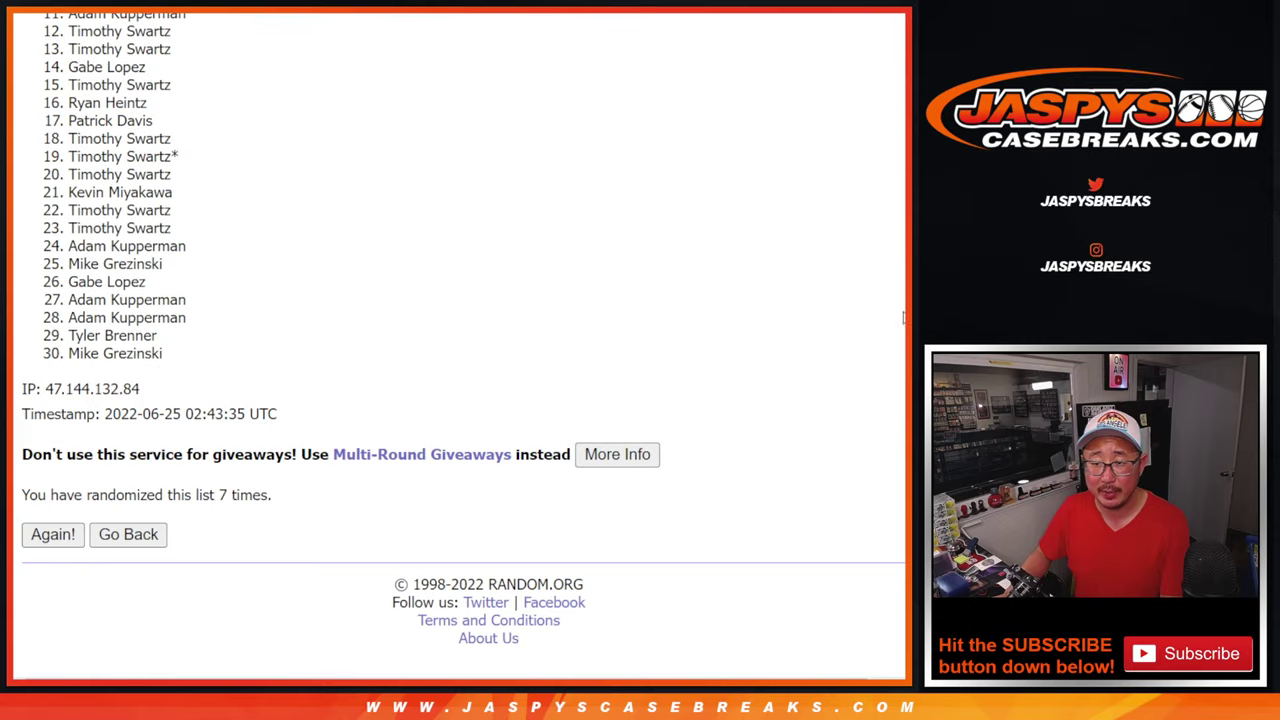
# Select and copy the top five names of the randomized list
pyautogui.scroll(1, 460, 340)
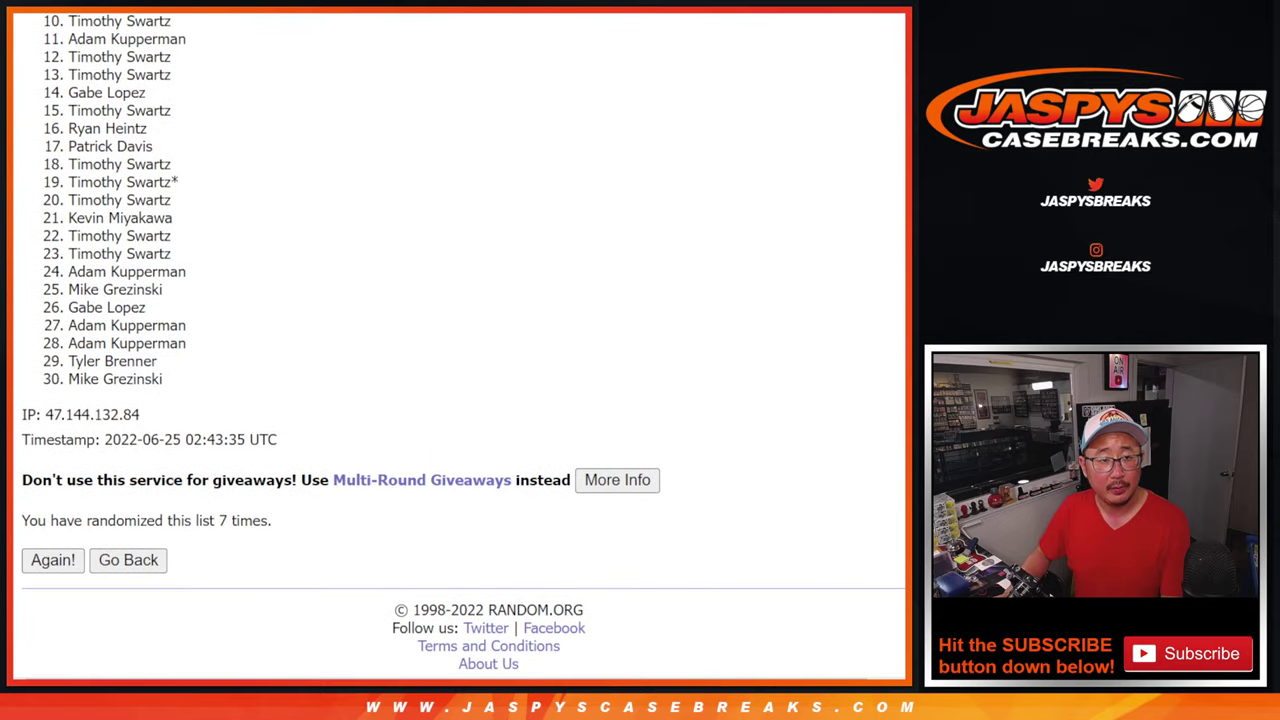
pyautogui.scroll(1, 460, 340)
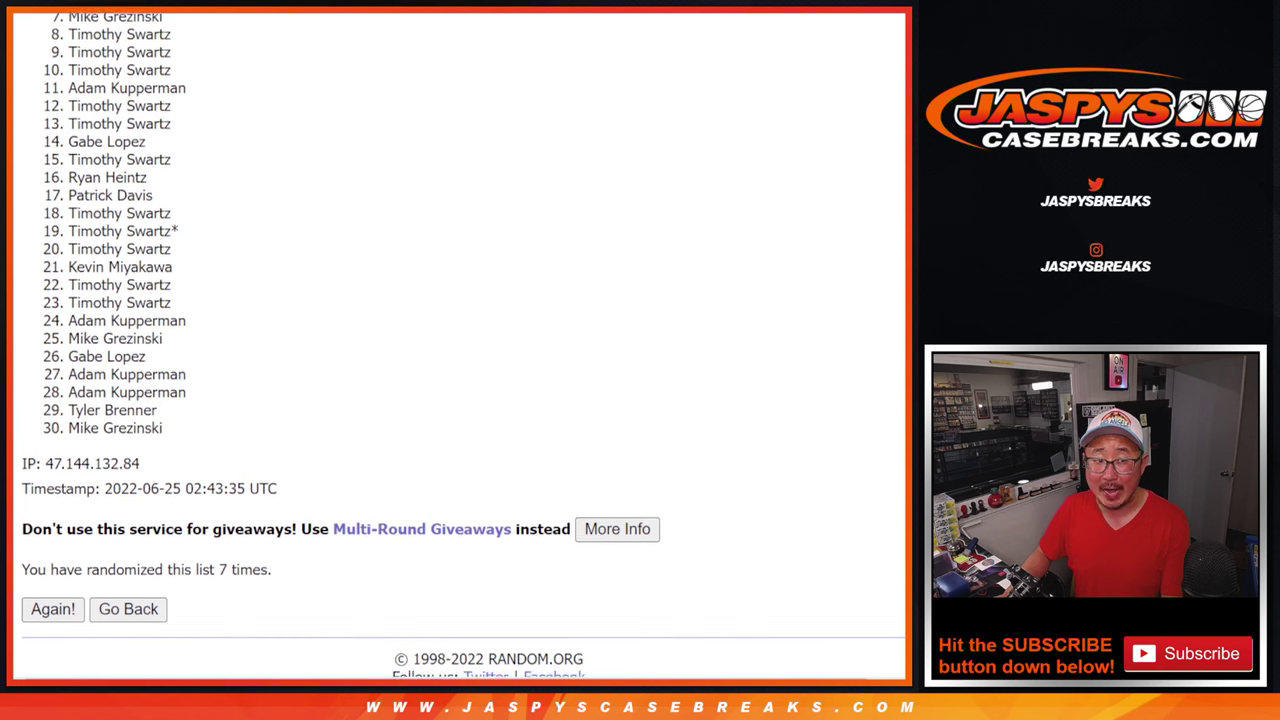
pyautogui.scroll(1, 792, 277)
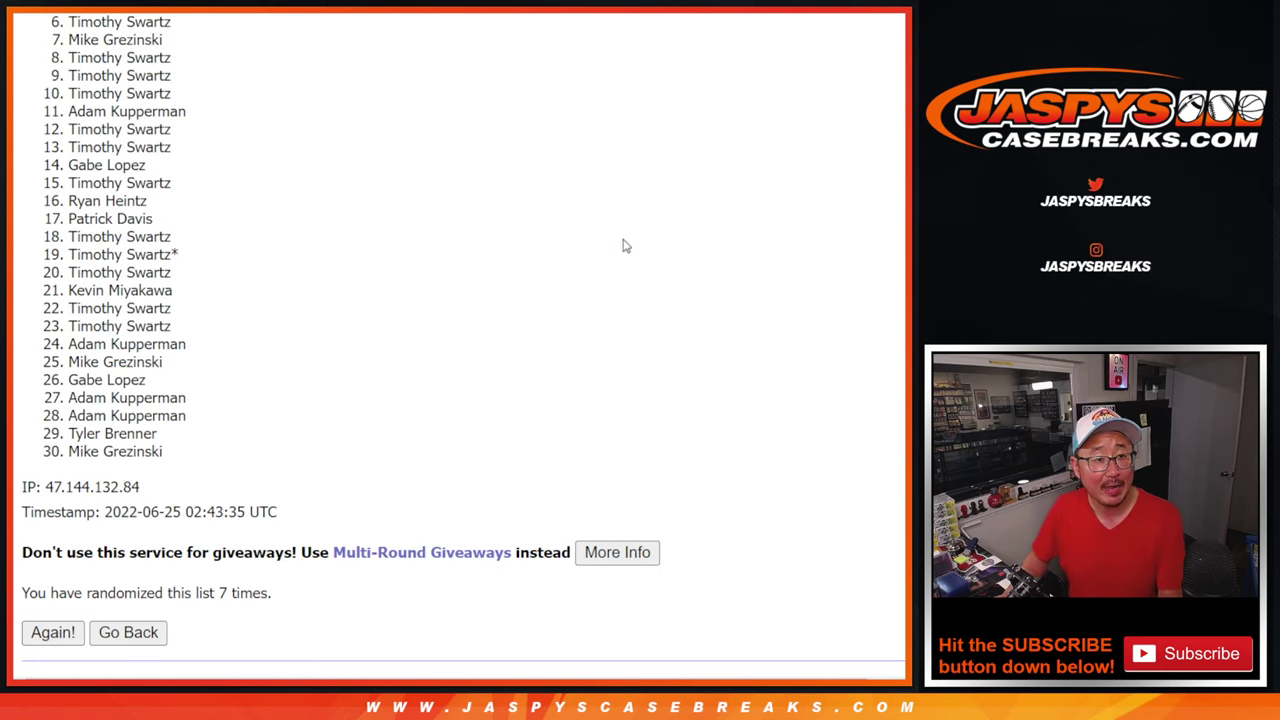
pyautogui.scroll(1, 463, 341)
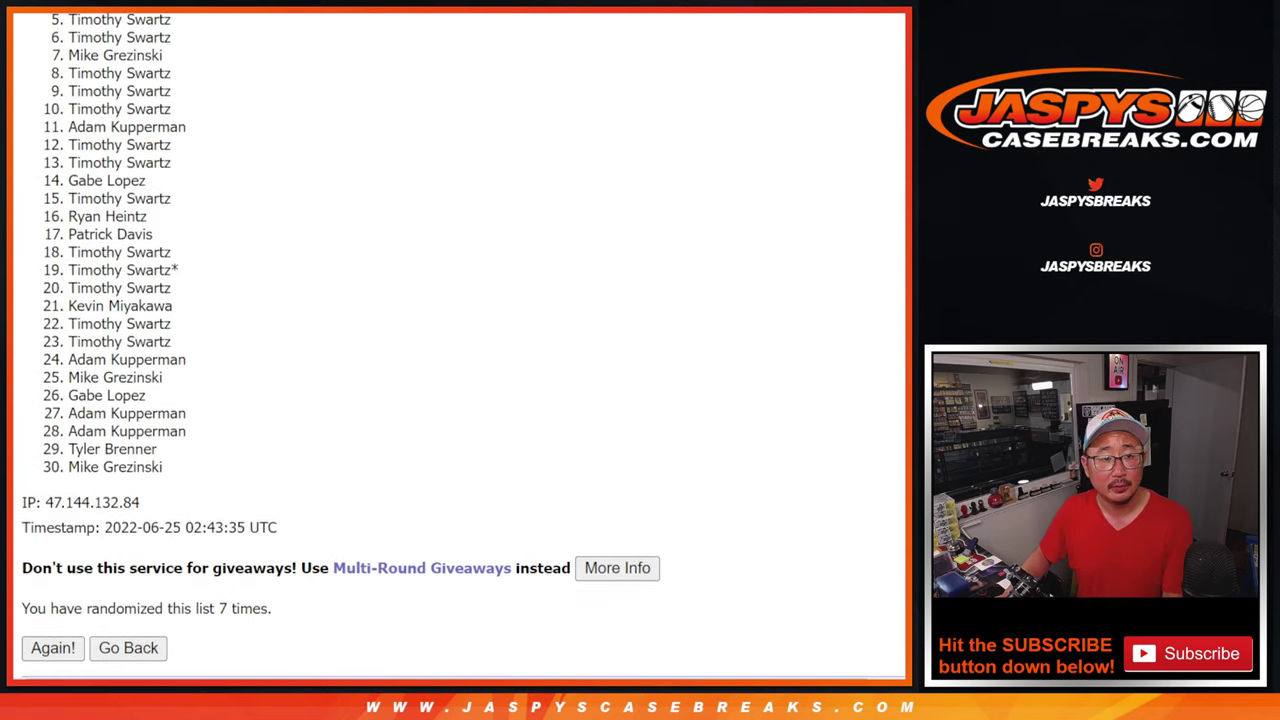
pyautogui.scroll(2, 463, 341)
pyautogui.scroll(1, 463, 341)
pyautogui.scroll(2, 463, 341)
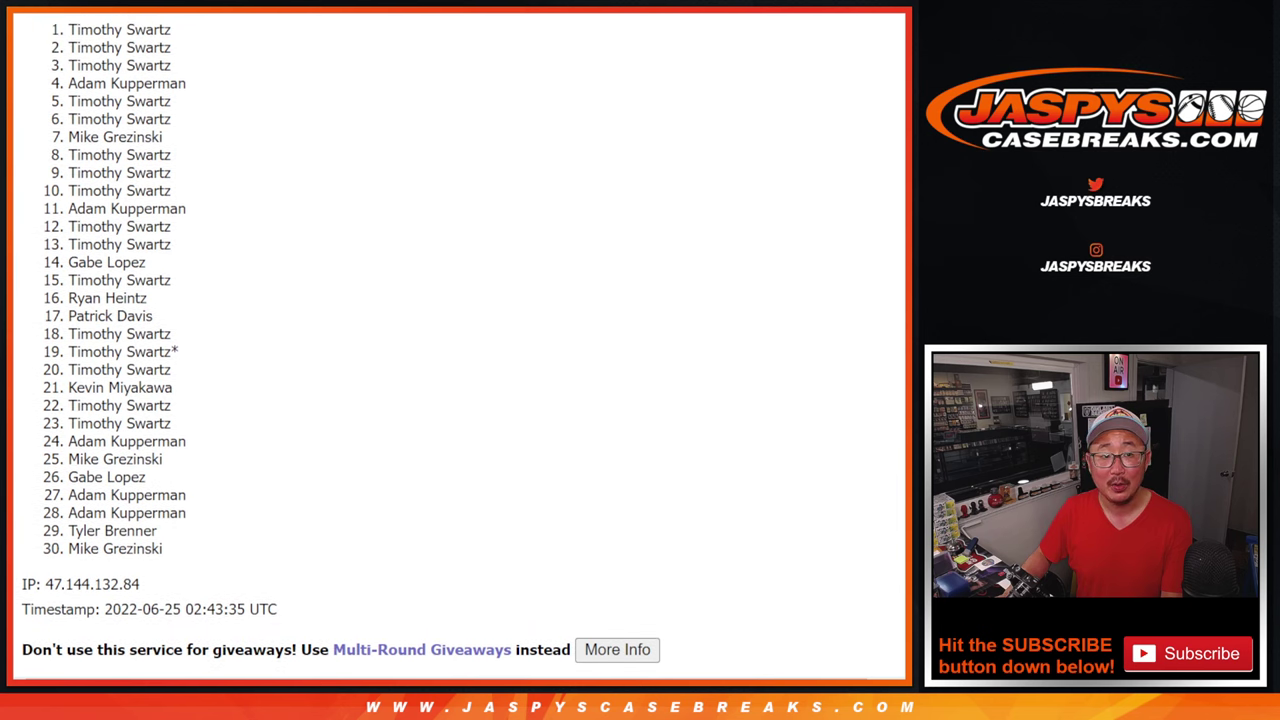
pyautogui.moveTo(68, 30)
pyautogui.mouseDown()
pyautogui.moveTo(80, 84)
pyautogui.moveTo(190, 104)
pyautogui.mouseUp()
pyautogui.hotkey('ctrl', 'c')
pyautogui.scroll(-5, 310, 180)
pyautogui.scroll(4, 310, 180)
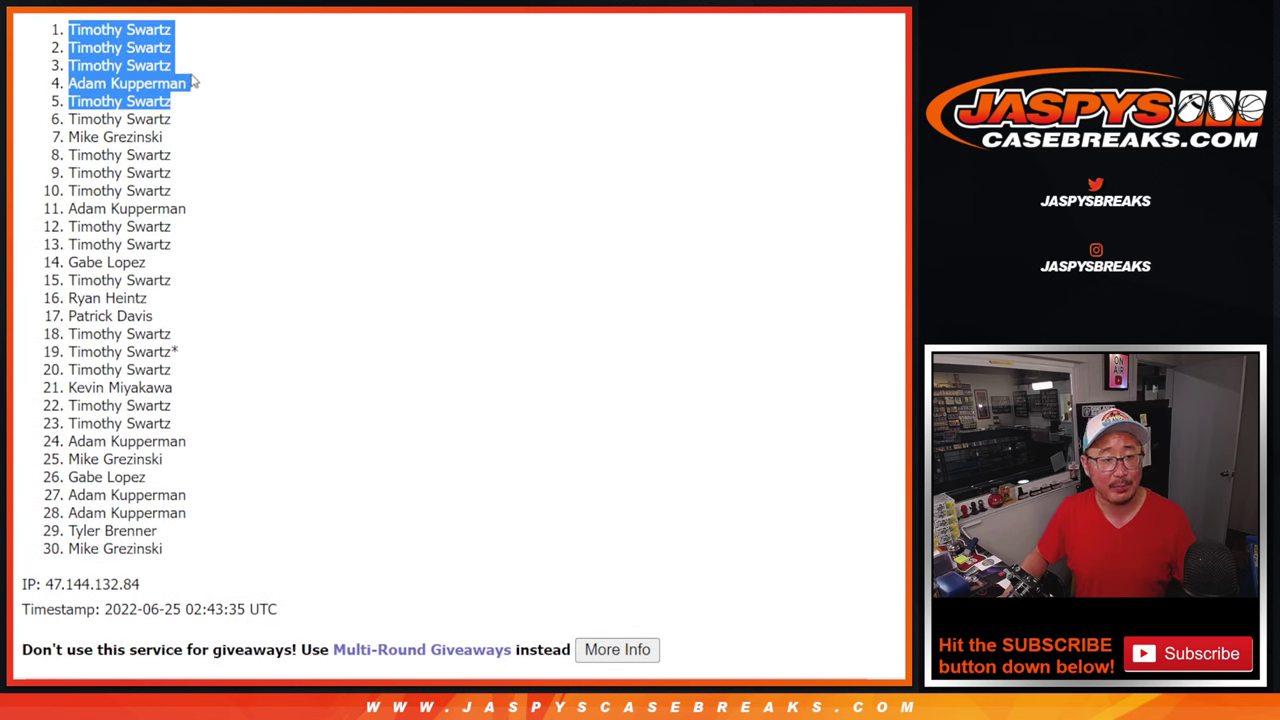
pyautogui.scroll(-3, 440, 160)
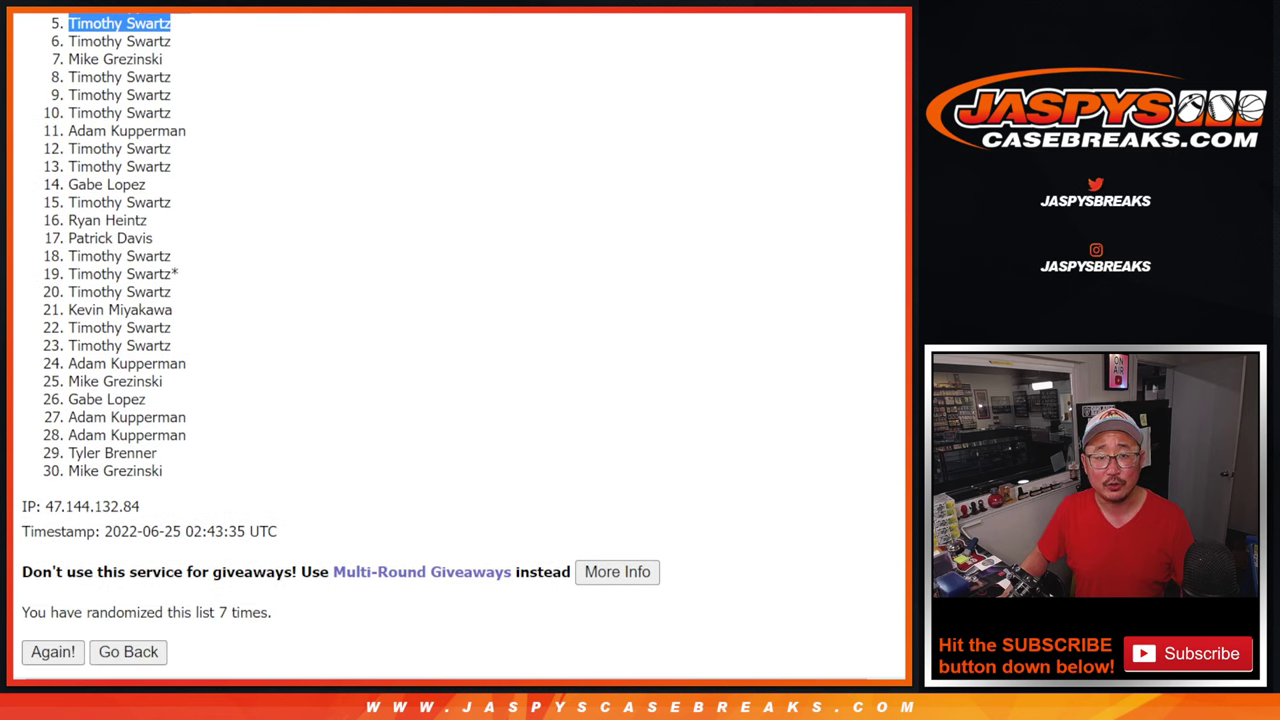
pyautogui.hotkey('ctrl', 'Tab')
pyautogui.hotkey('ctrl', 'Tab')
# Paste the five drawn names into Sheet2 A1:A5 and check them against KC, LAD, BAL, SFG, OAK
pyautogui.hotkey('ctrl', 'v')
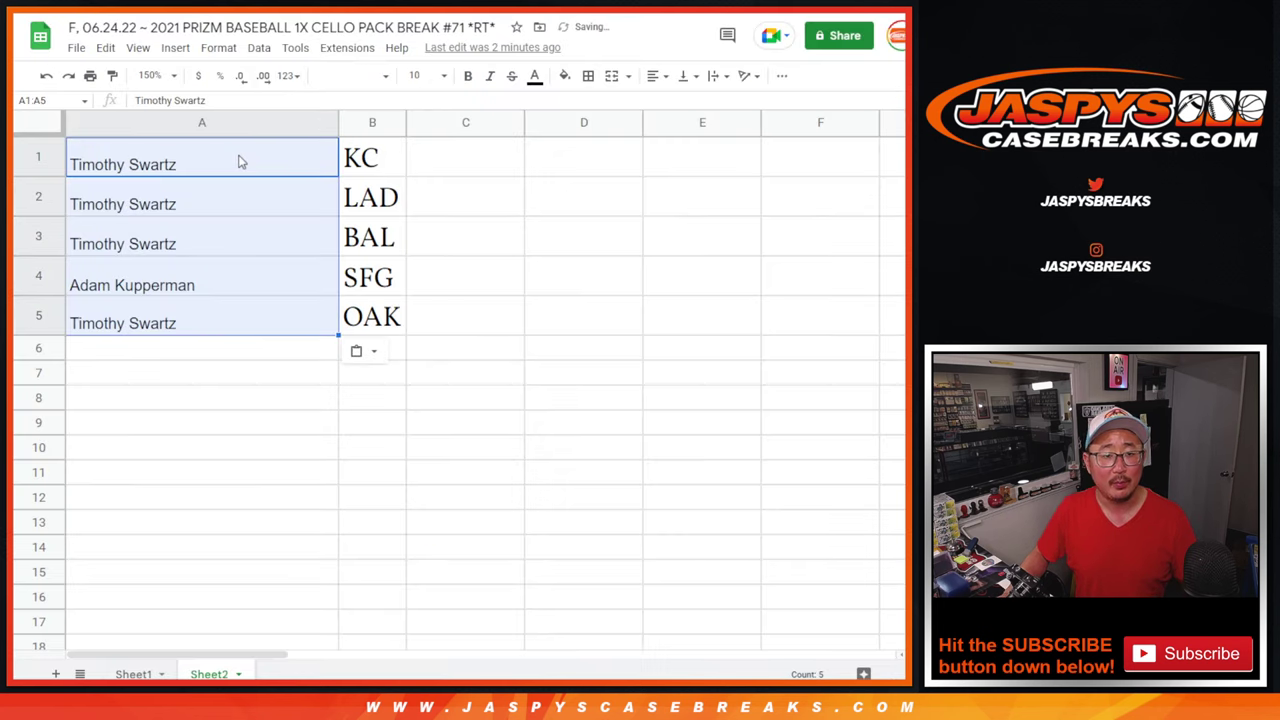
pyautogui.click(226, 164)
pyautogui.click(360, 170)
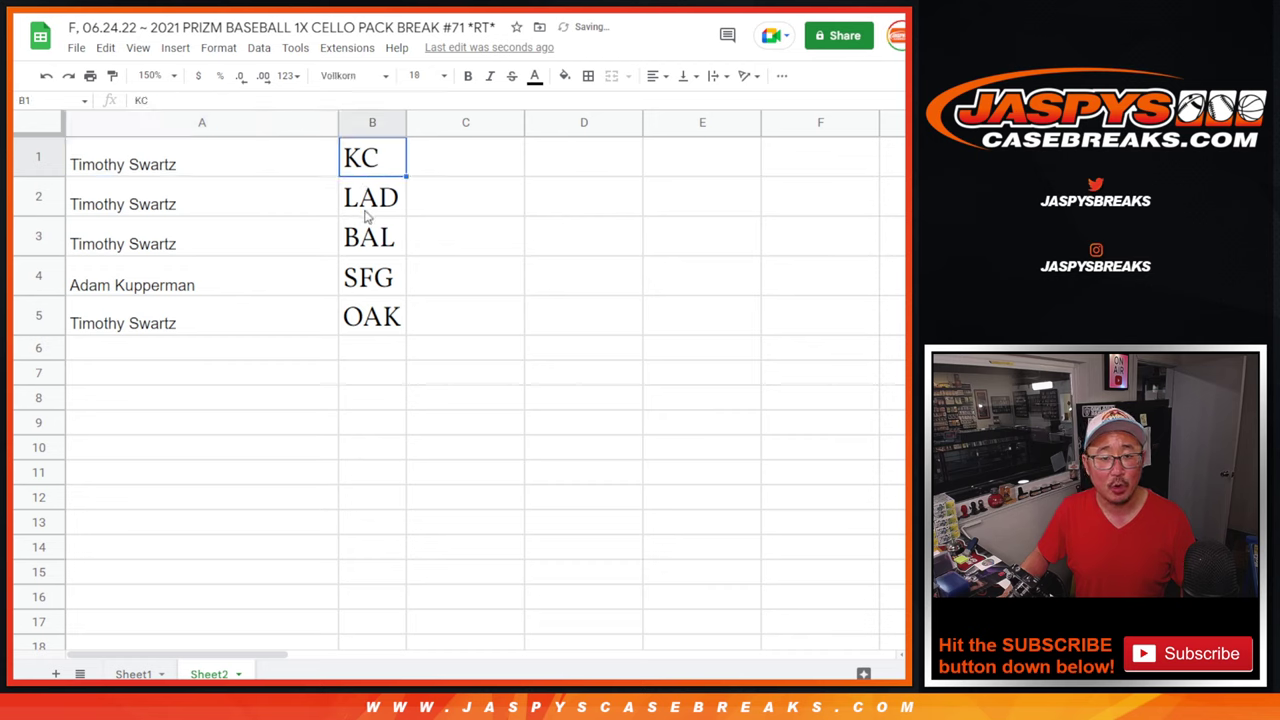
pyautogui.click(366, 210)
pyautogui.click(371, 248)
pyautogui.click(369, 335)
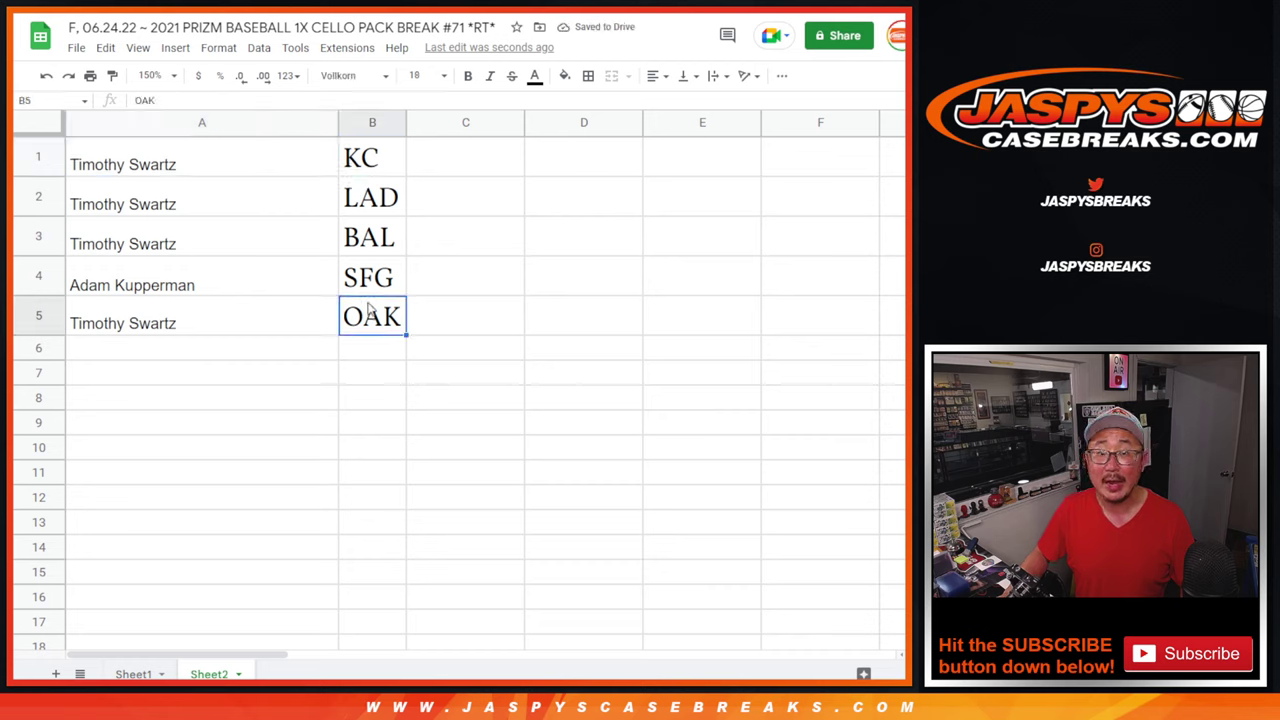
pyautogui.click(40, 277)
pyautogui.click(278, 281)
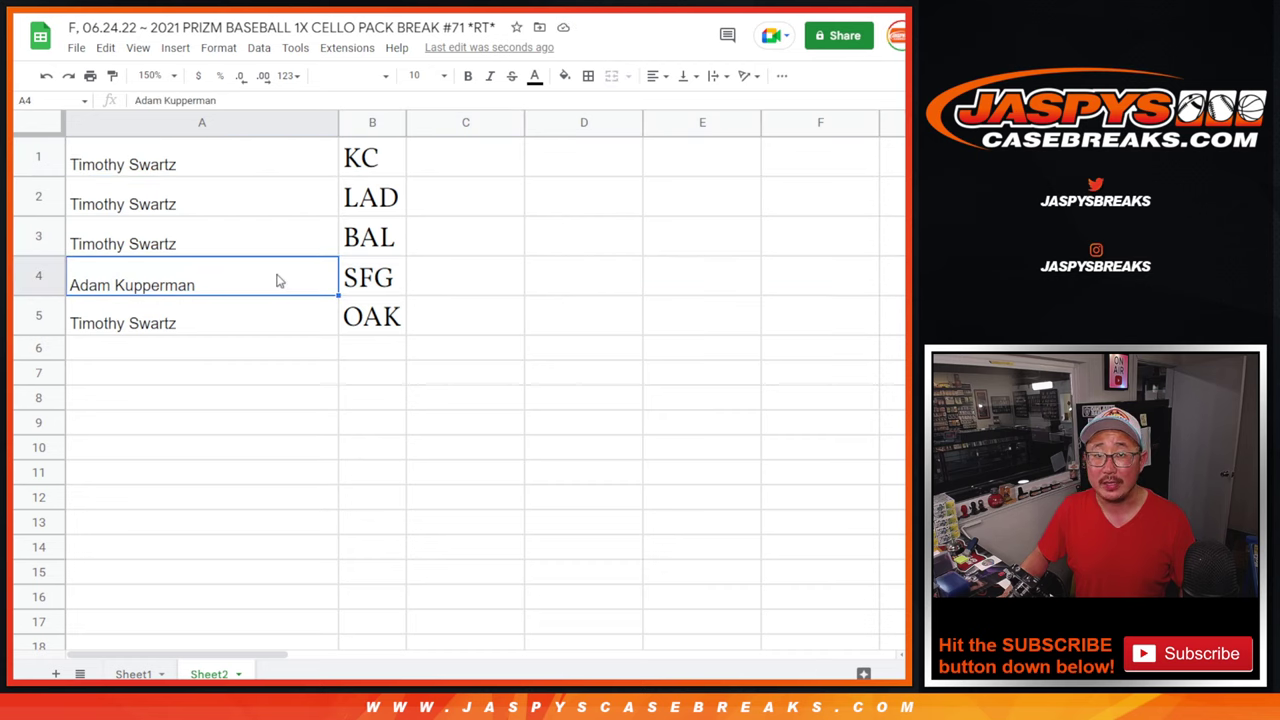
pyautogui.moveTo(240, 165); pyautogui.dragTo(197, 317)
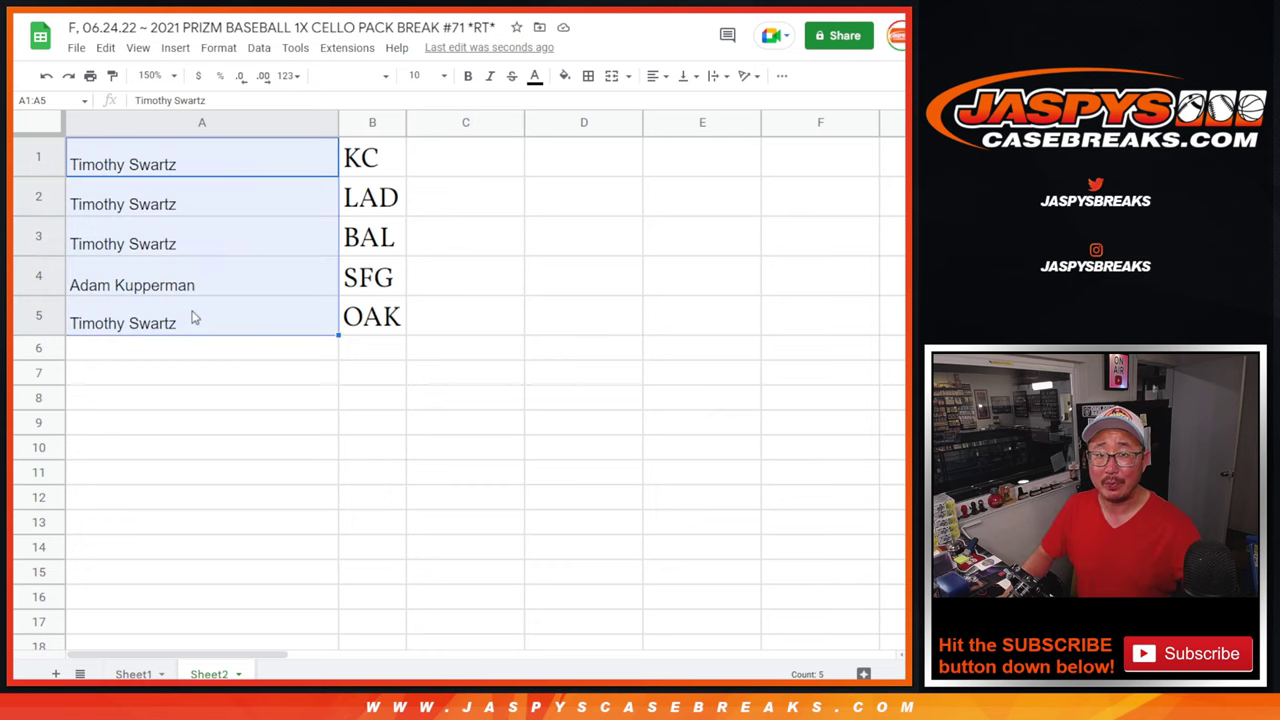